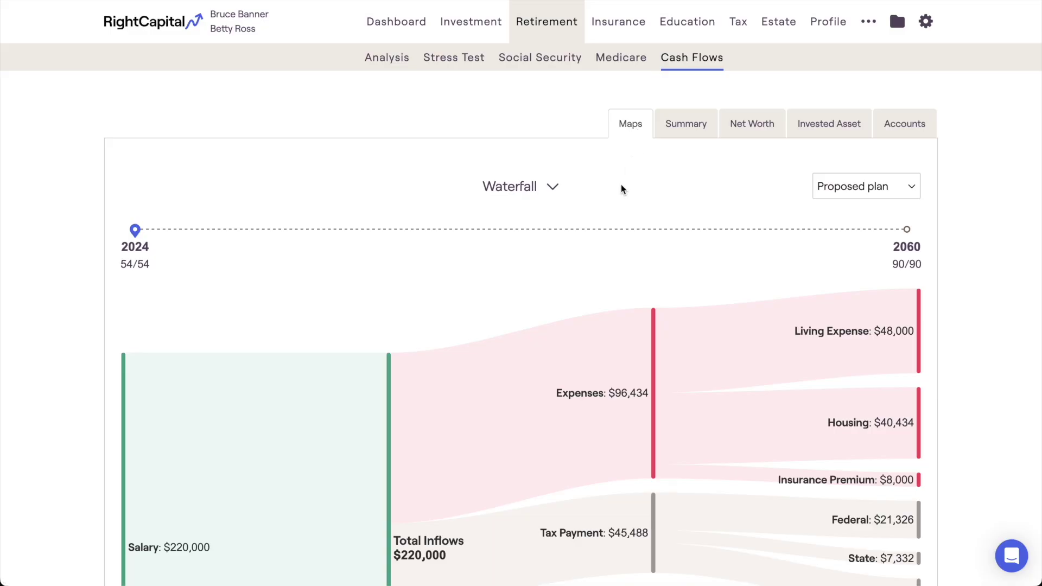
# Step: Look over the cash flow Waterfall map, then view the Summary, Net Worth, Invested Asset and Accounts tables
pyautogui.scroll(-3, 621, 188)
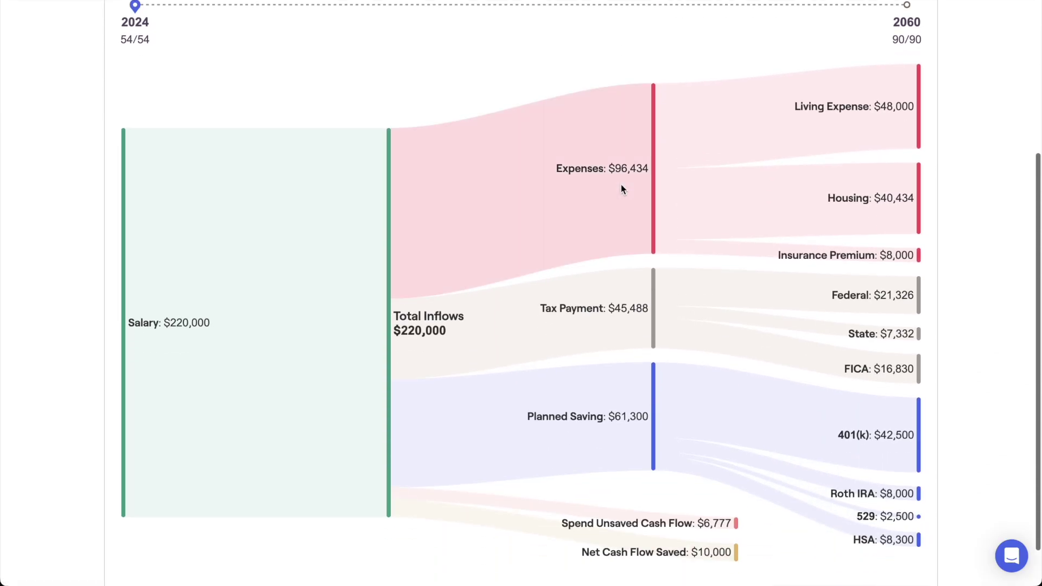
pyautogui.scroll(5, 623, 189)
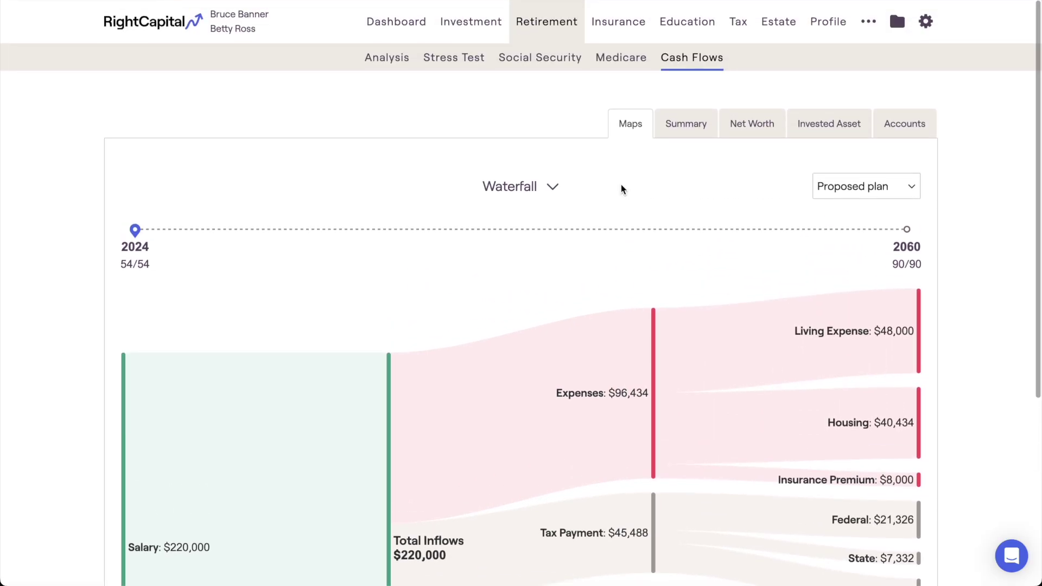
pyautogui.click(673, 139)
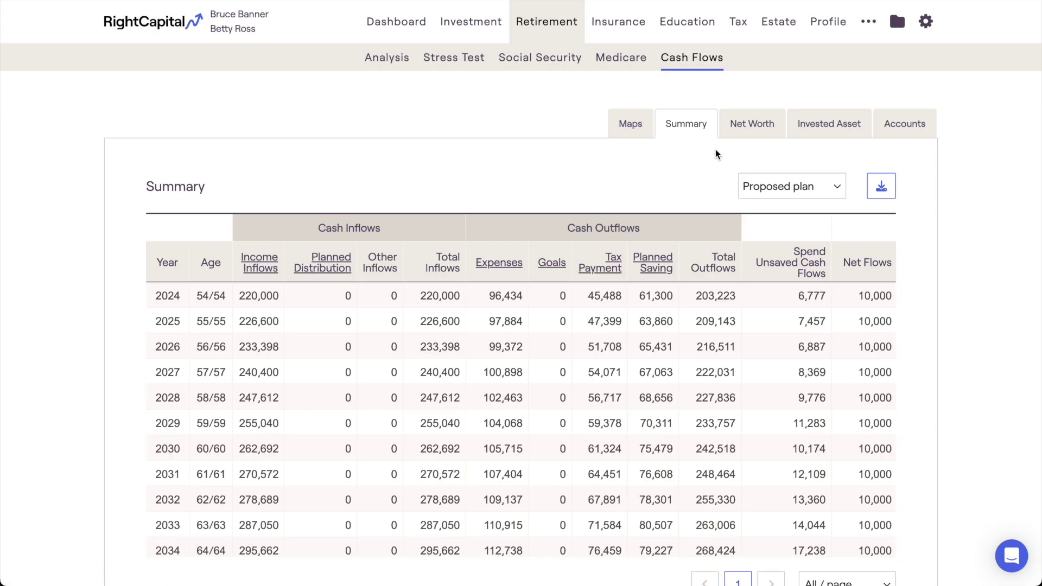
pyautogui.click(734, 134)
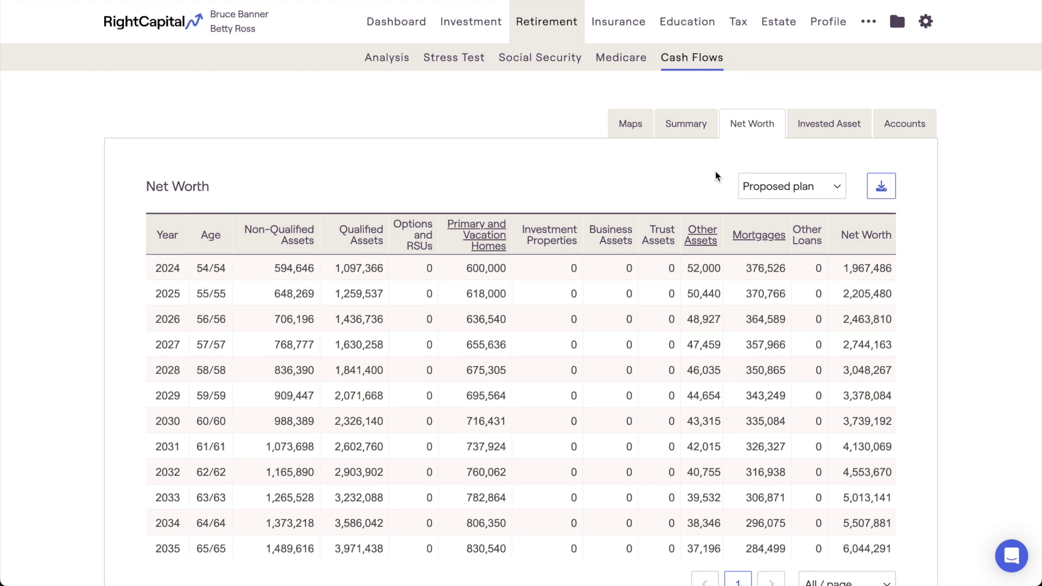
pyautogui.click(797, 139)
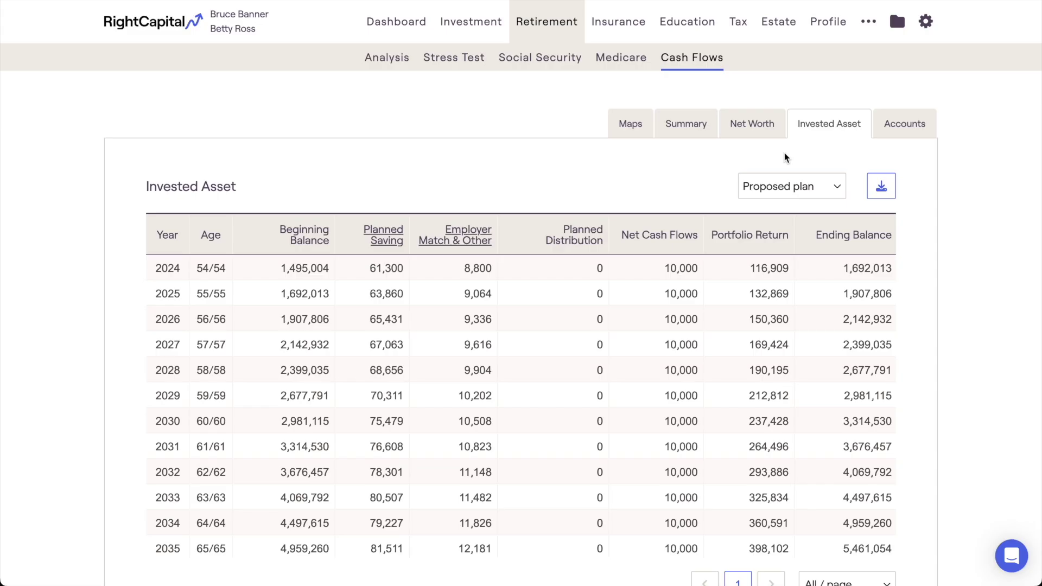
pyautogui.click(885, 141)
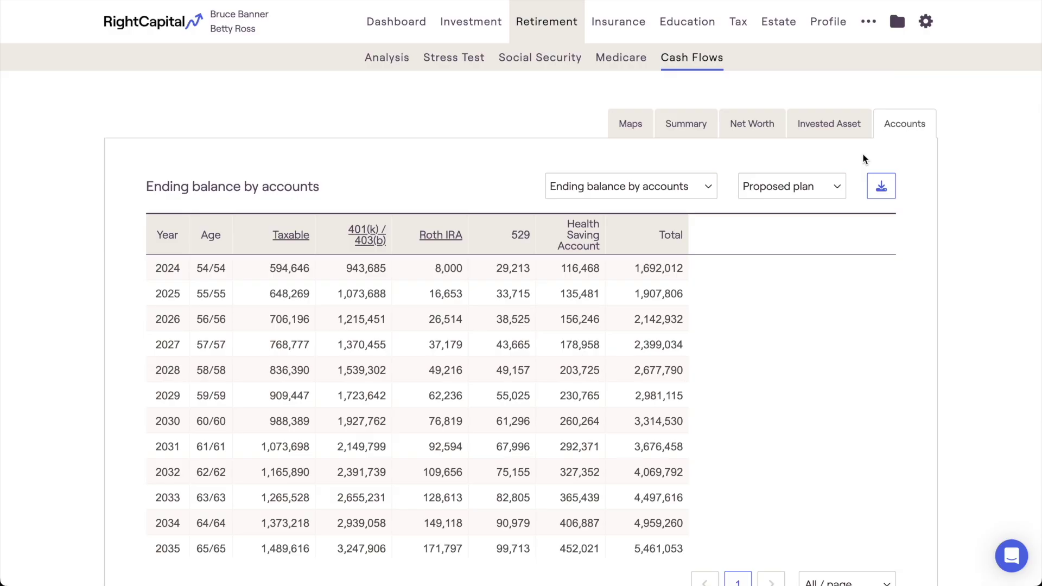
# Step: Return to the cash flow Summary table and check which plan scenarios are available, keeping Proposed plan selected
pyautogui.click(707, 135)
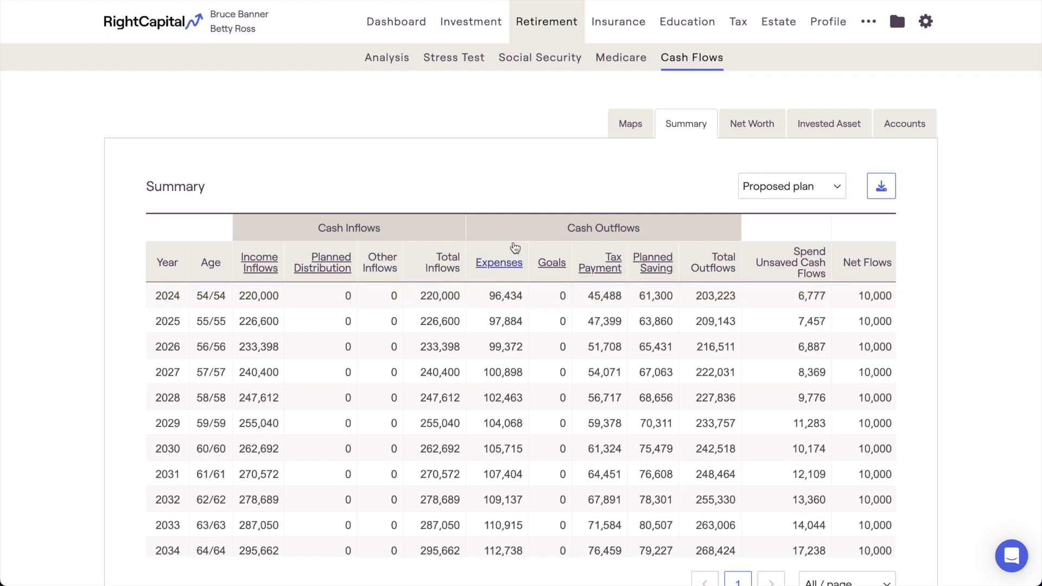
pyautogui.click(744, 181)
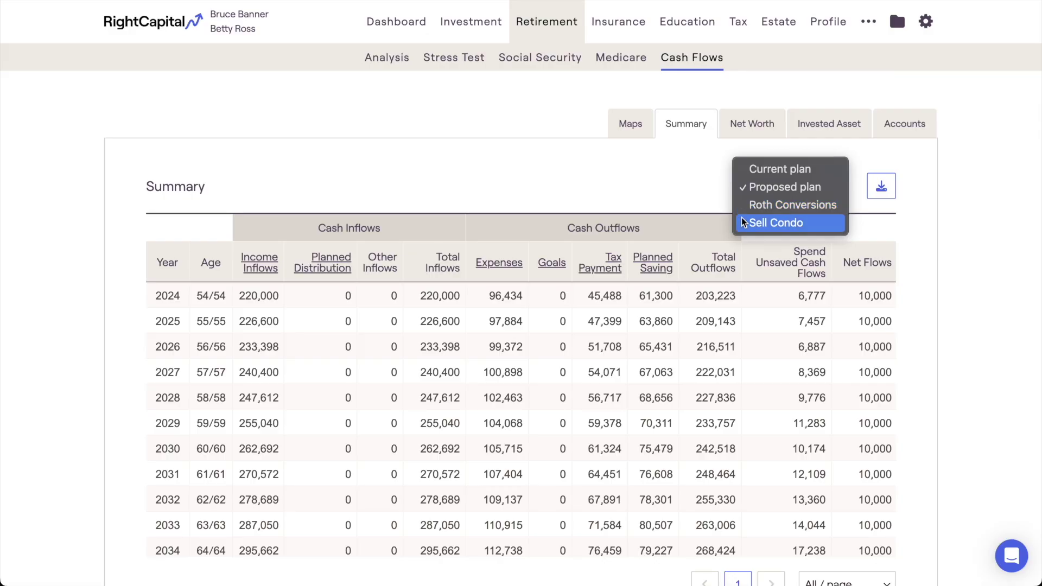
pyautogui.click(703, 195)
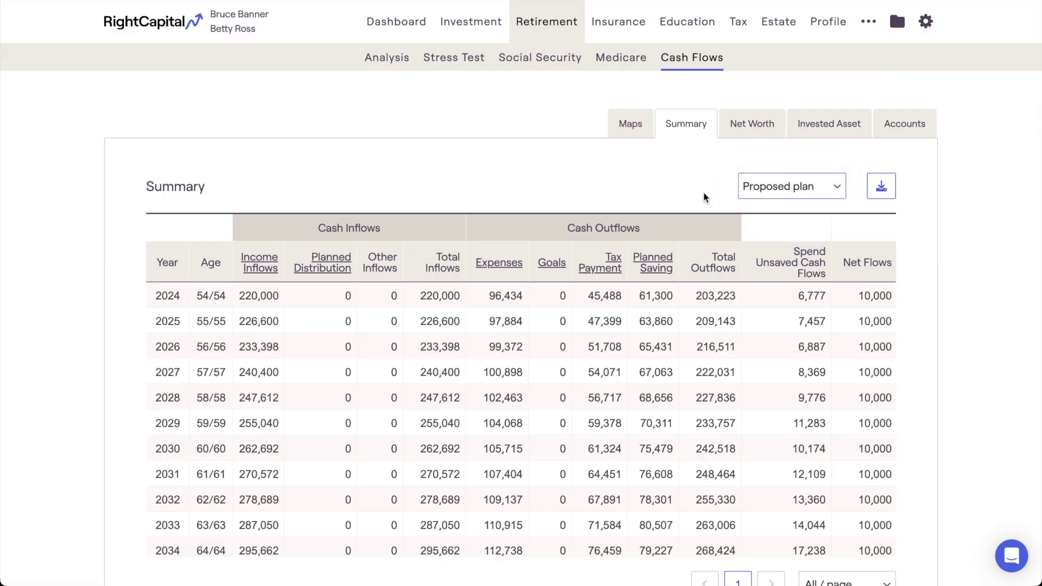
# Step: View the yearly Expenses breakdown and the Income Inflows breakdown, returning to the Summary table after each
pyautogui.click(499, 263)
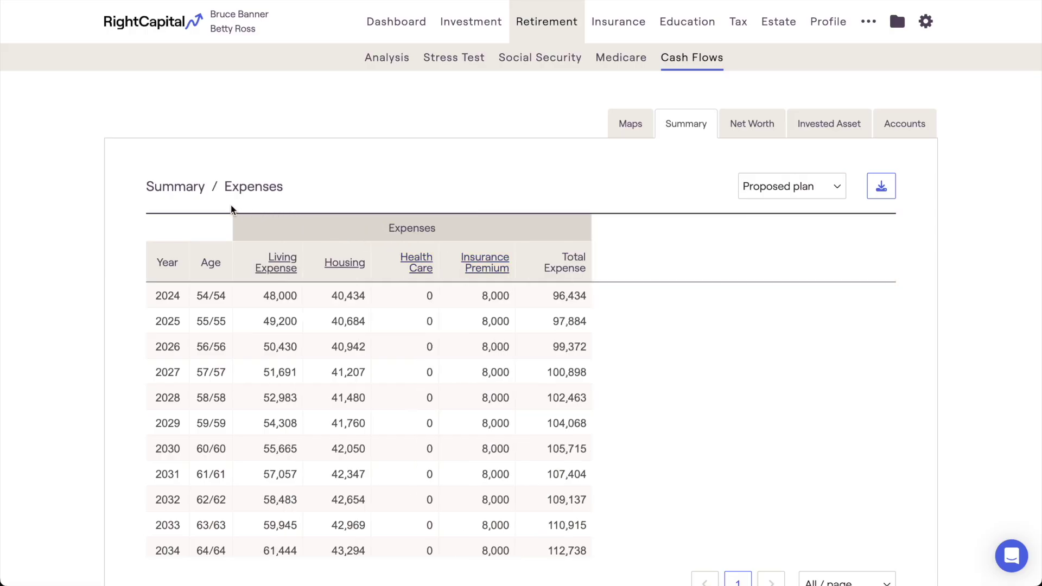
pyautogui.click(180, 196)
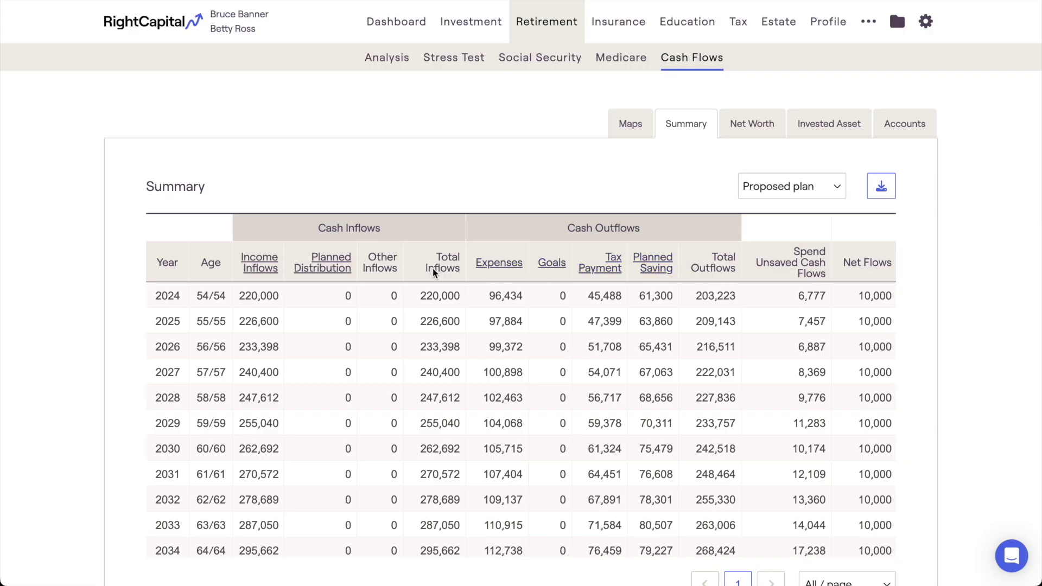
pyautogui.click(275, 276)
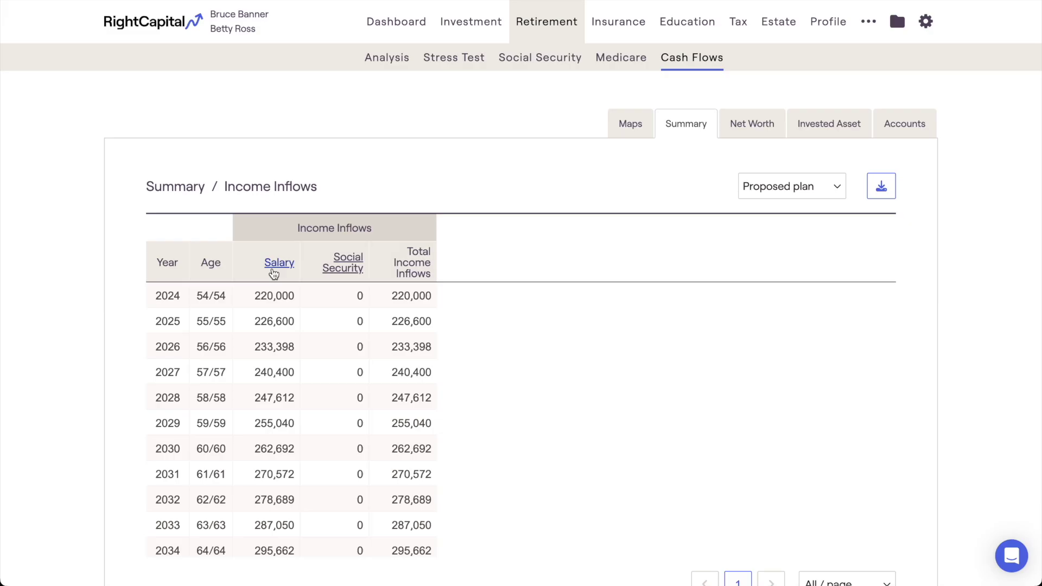
pyautogui.click(188, 192)
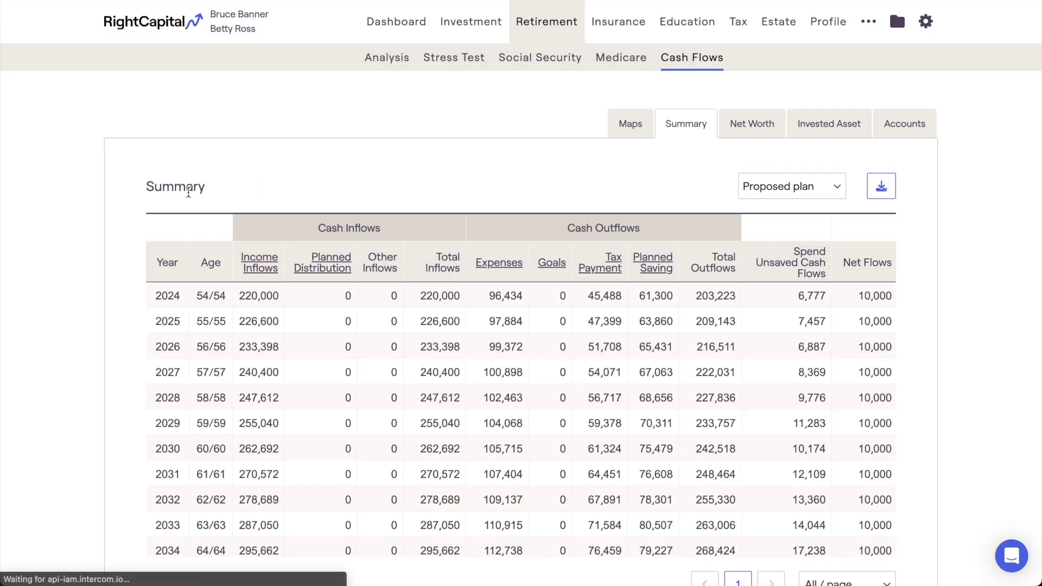
# Step: Examine the Planned Distribution breakdown through the 2040s and early 2050s, then return to the Summary table
pyautogui.click(315, 270)
pyautogui.scroll(-4, 313, 324)
pyautogui.scroll(-6, 313, 325)
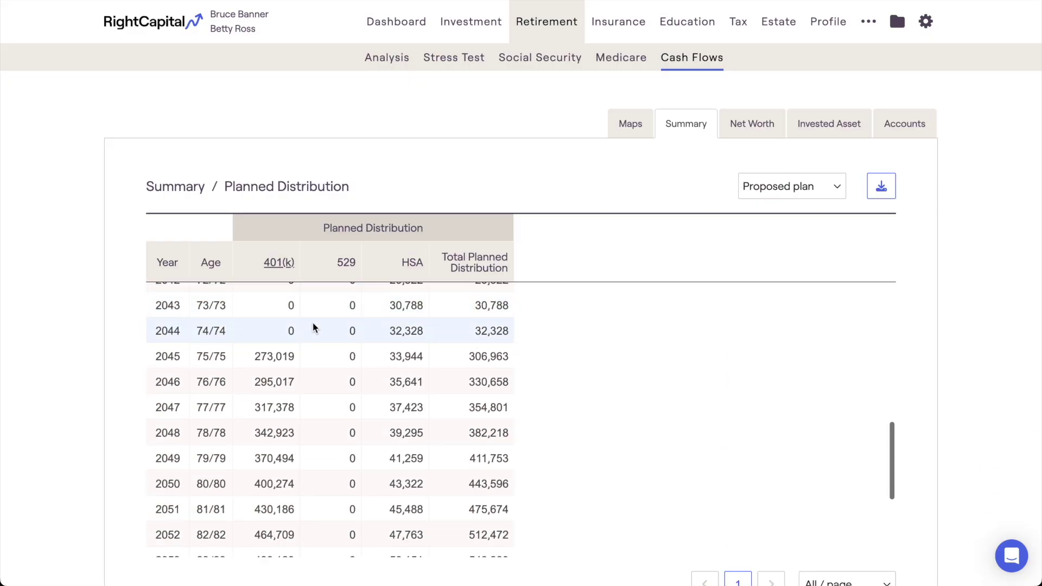
pyautogui.click(203, 192)
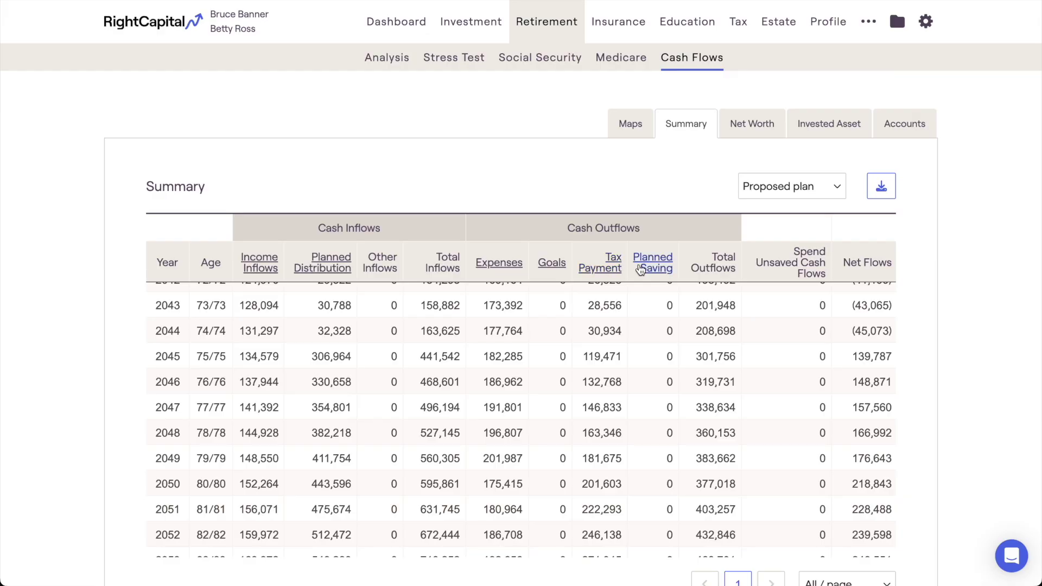
# Step: Review the Expenses breakdown from the retirement years back to 2024, then return to the Summary table
pyautogui.click(517, 268)
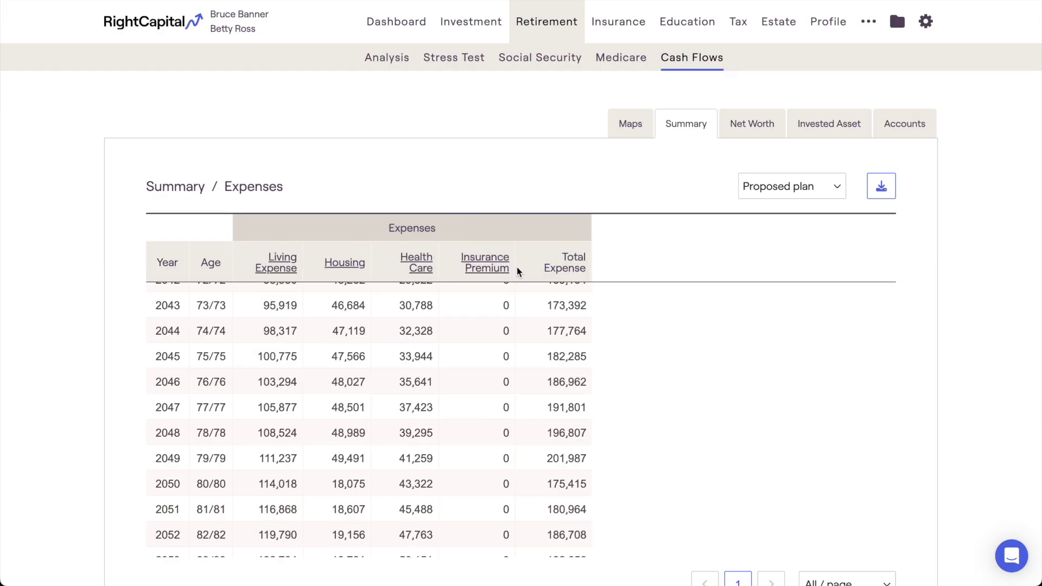
pyautogui.scroll(4, 483, 311)
pyautogui.scroll(5, 483, 315)
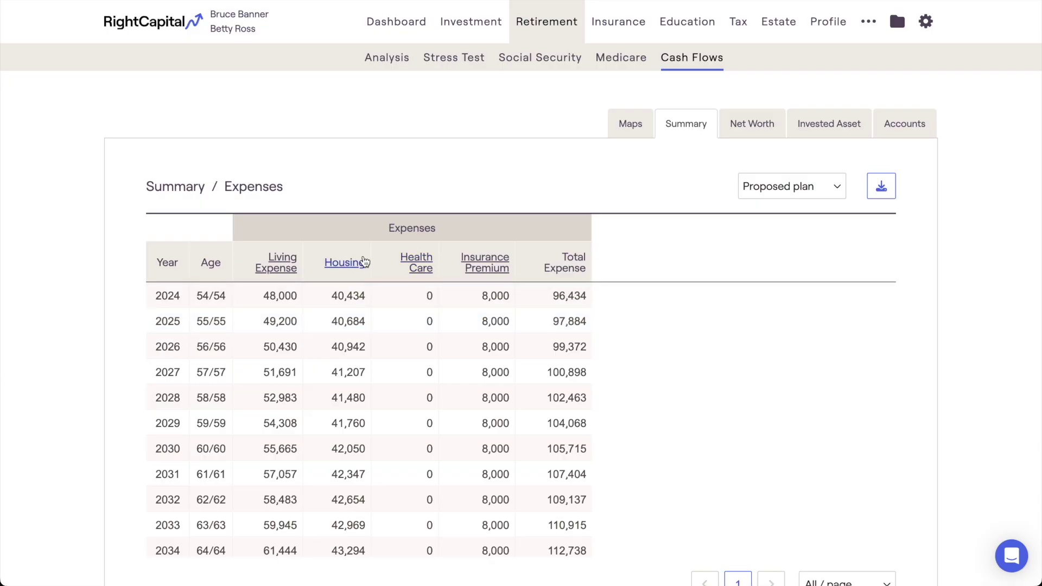
pyautogui.click(203, 194)
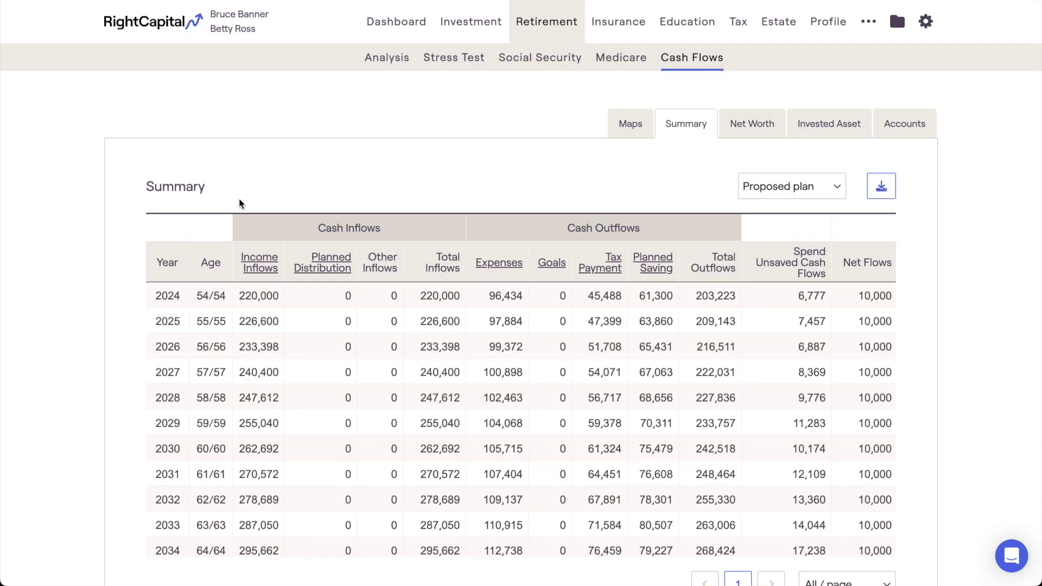
# Step: Examine the Goals breakdown for the years with education costs, then return to the Summary table
pyautogui.click(540, 266)
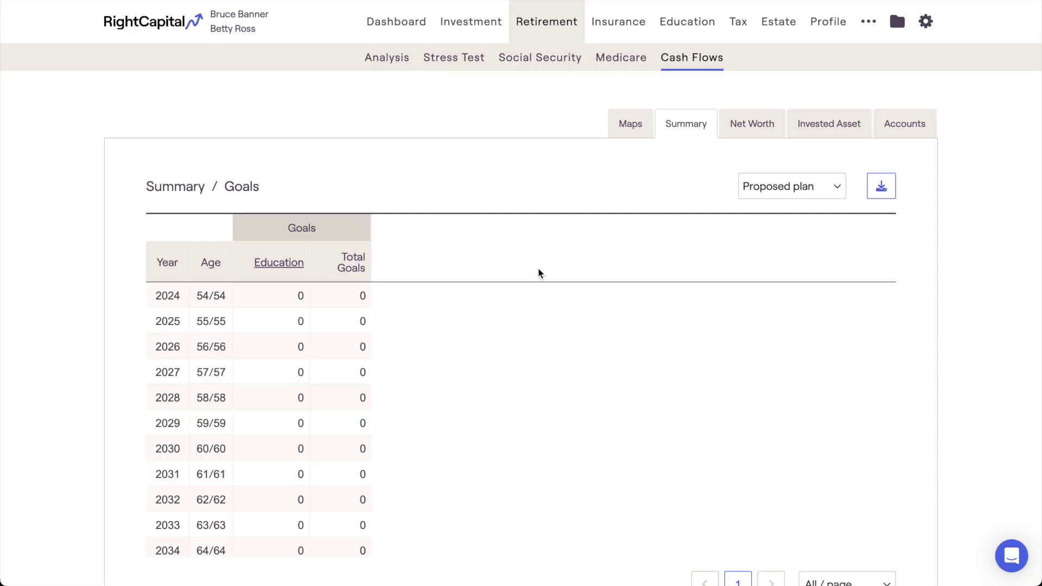
pyautogui.scroll(-5, 328, 380)
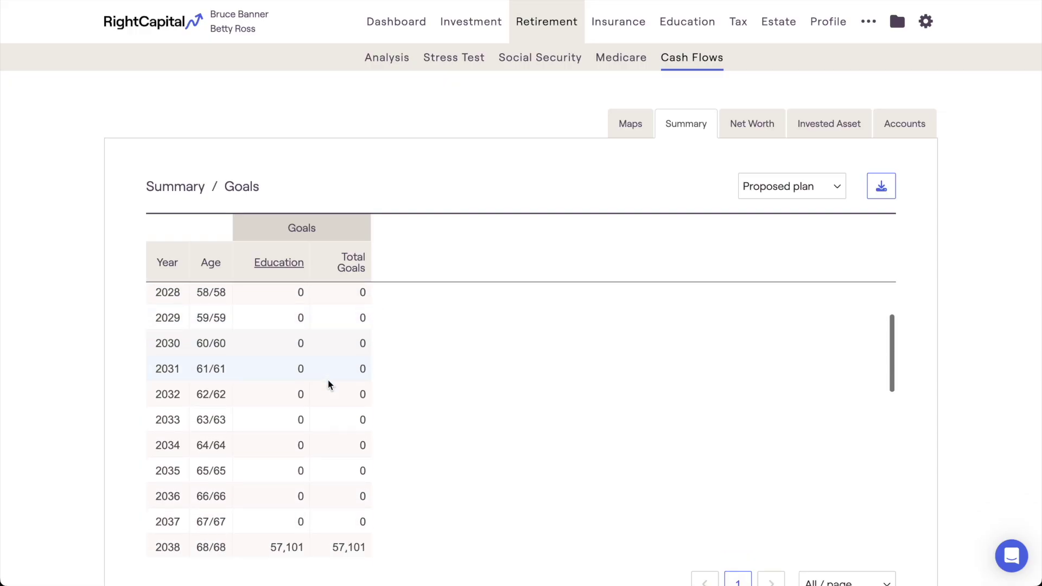
pyautogui.scroll(-1, 328, 385)
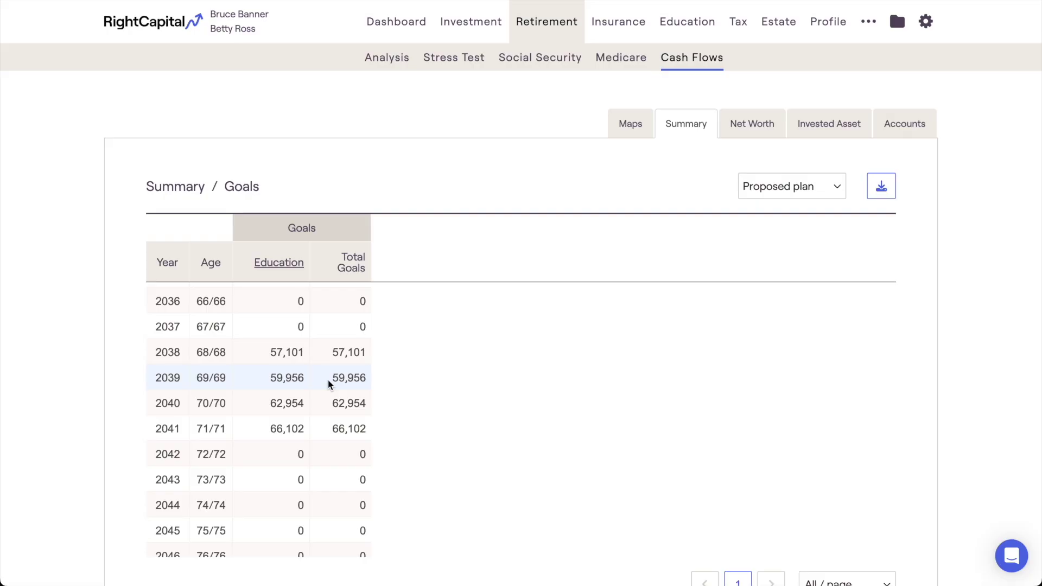
pyautogui.click(157, 193)
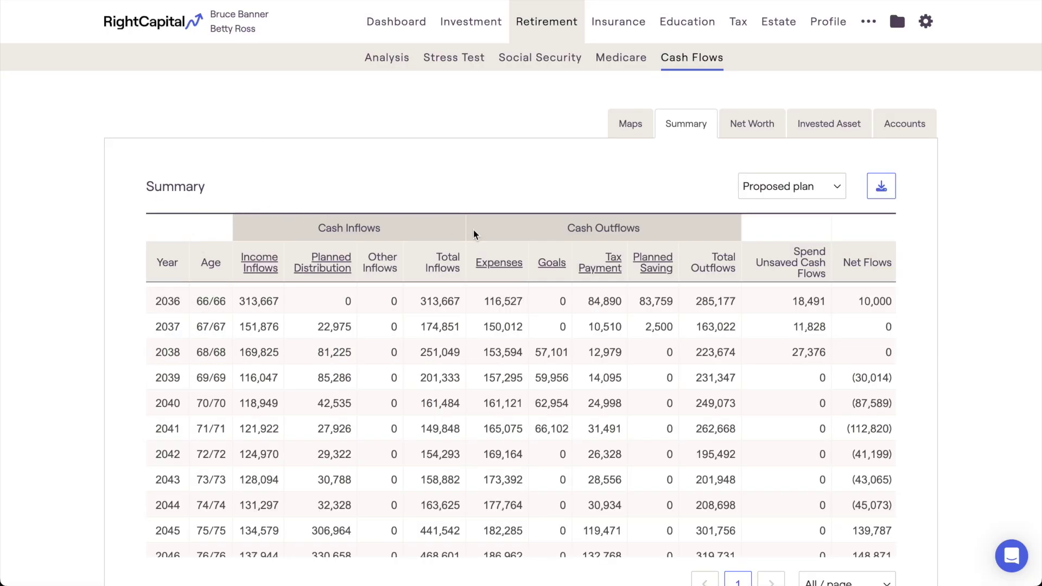
# Step: View the Tax Payment and Planned Saving breakdowns from 2024 onward, returning to the Summary table after each
pyautogui.click(602, 254)
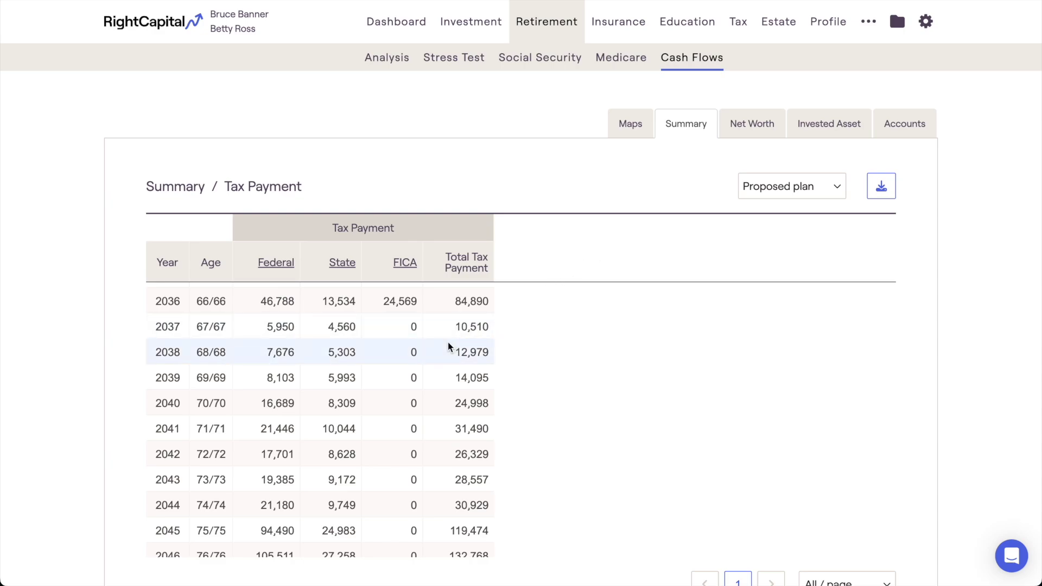
pyautogui.scroll(6, 448, 346)
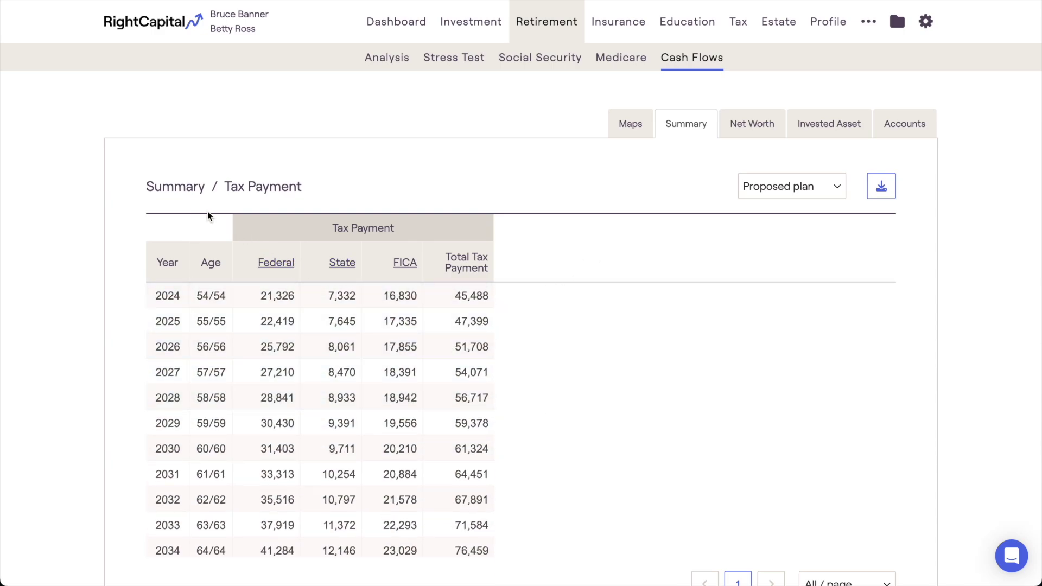
pyautogui.click(175, 187)
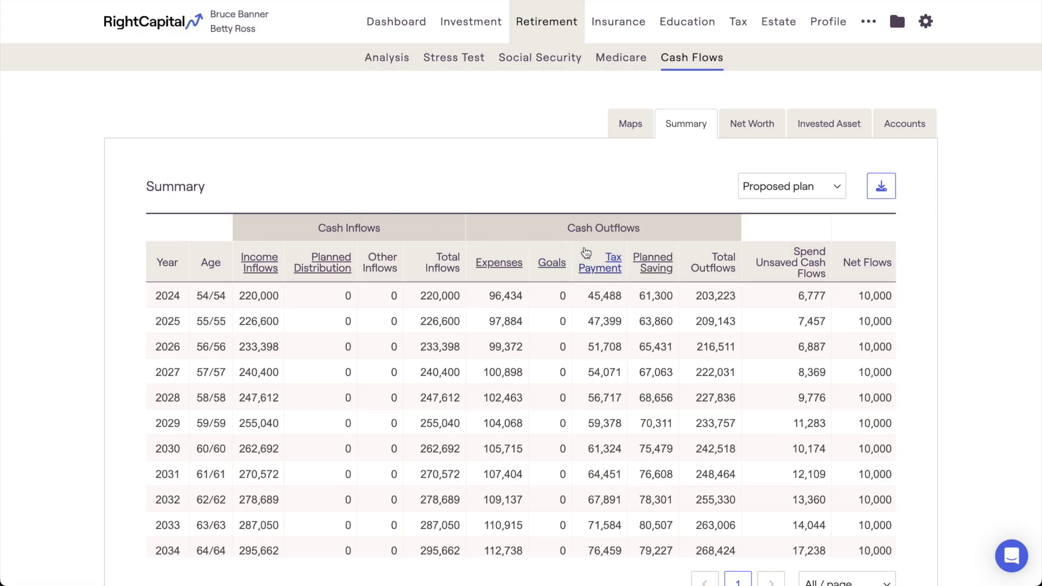
pyautogui.click(637, 255)
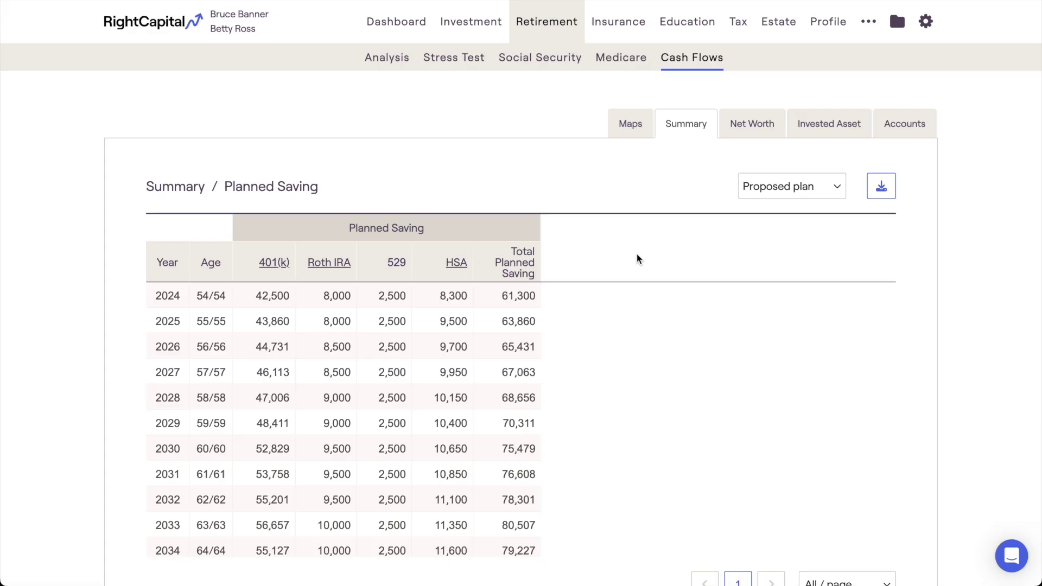
pyautogui.click(200, 187)
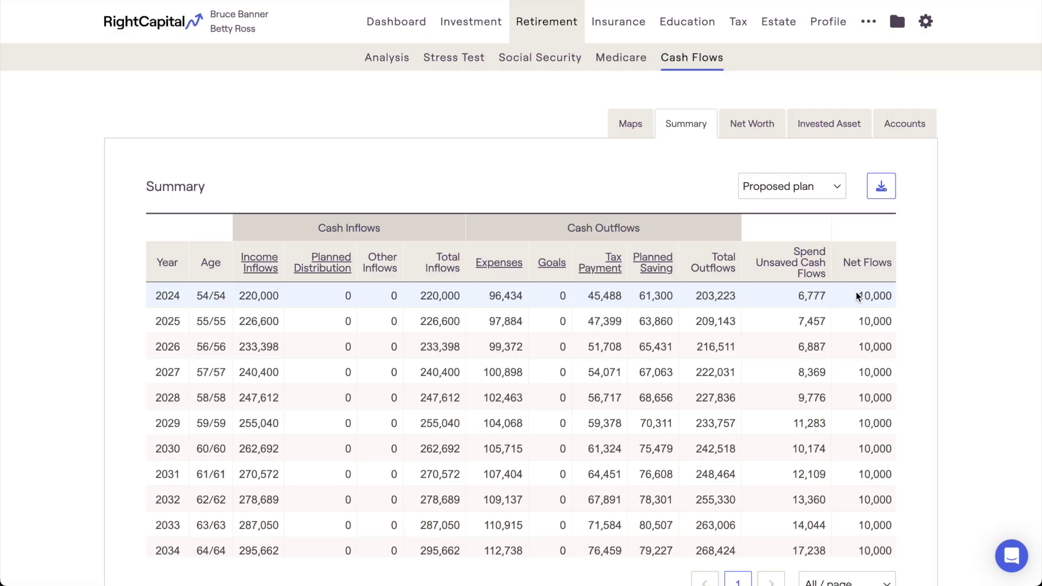
# Step: Examine the Net Flows and Spend Unsaved Cash Flows columns across the working and retirement years of the Summary table
pyautogui.scroll(-5, 856, 293)
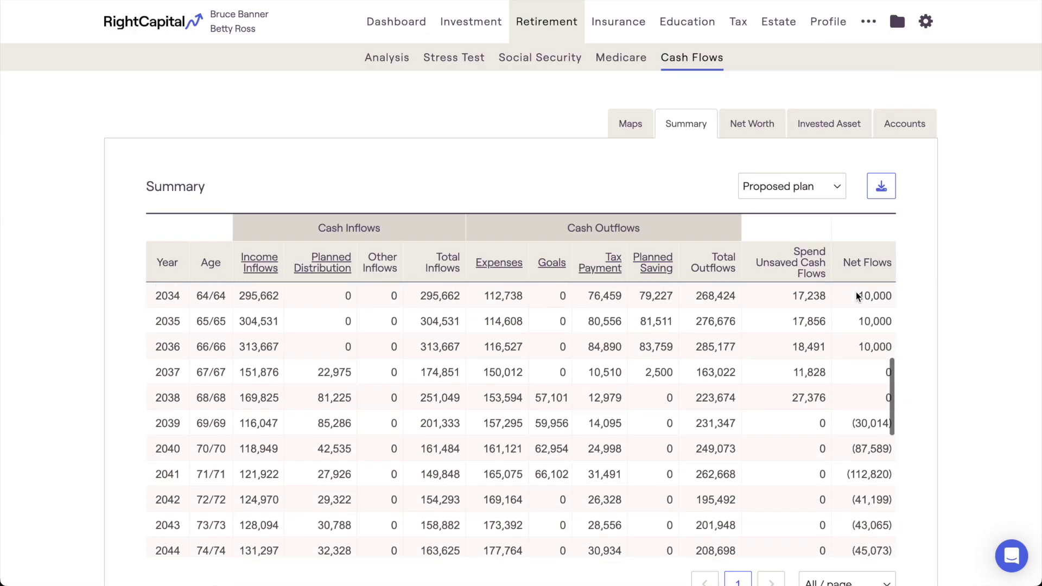
pyautogui.scroll(-1, 856, 297)
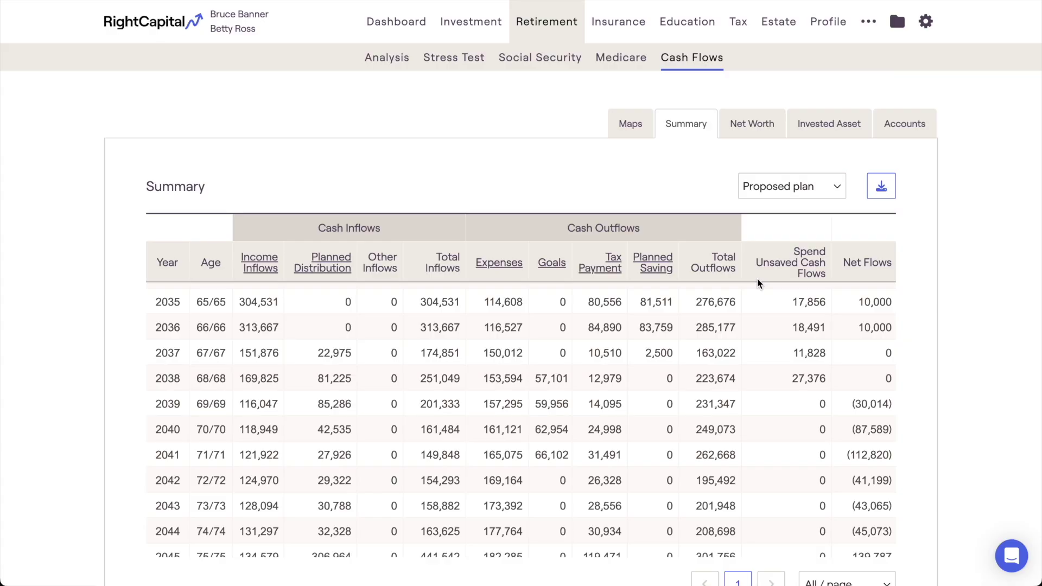
pyautogui.scroll(3, 755, 297)
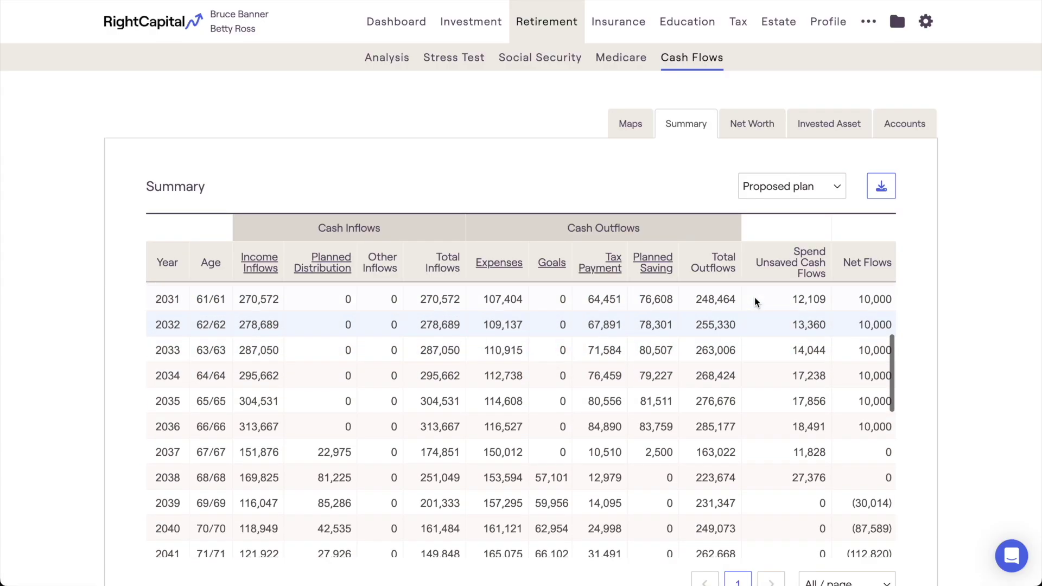
pyautogui.scroll(2, 755, 297)
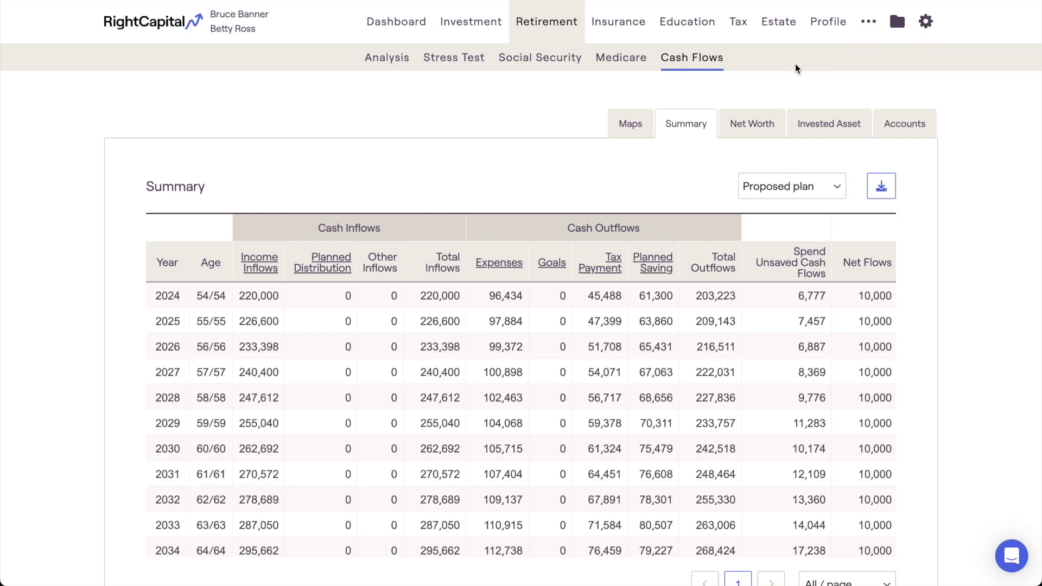
# Step: Open the Waterfall cash flow map and move its timeline from 2024 to the clients' retirement year, 2037
pyautogui.click(620, 135)
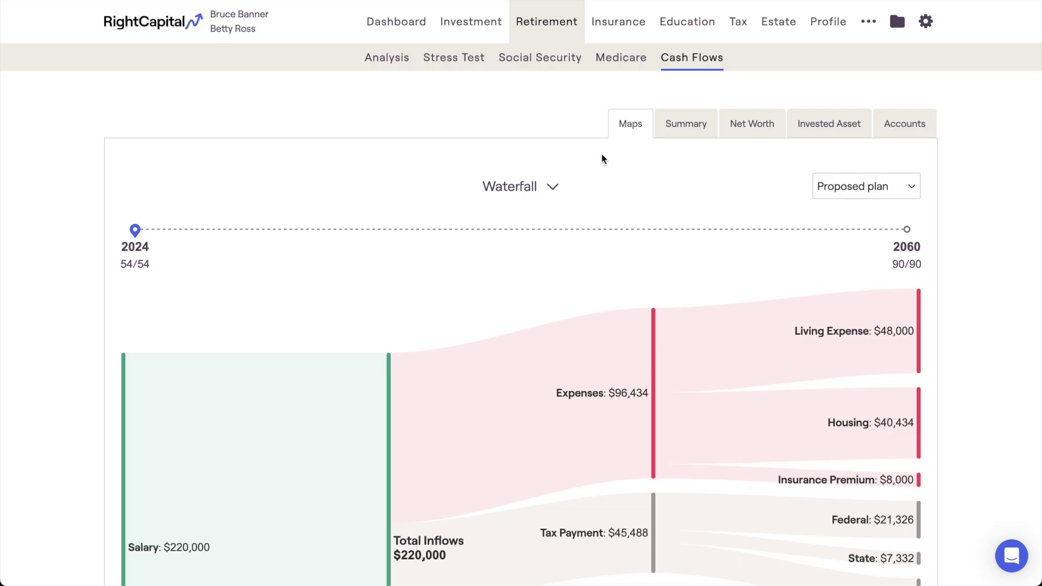
pyautogui.scroll(-3, 602, 159)
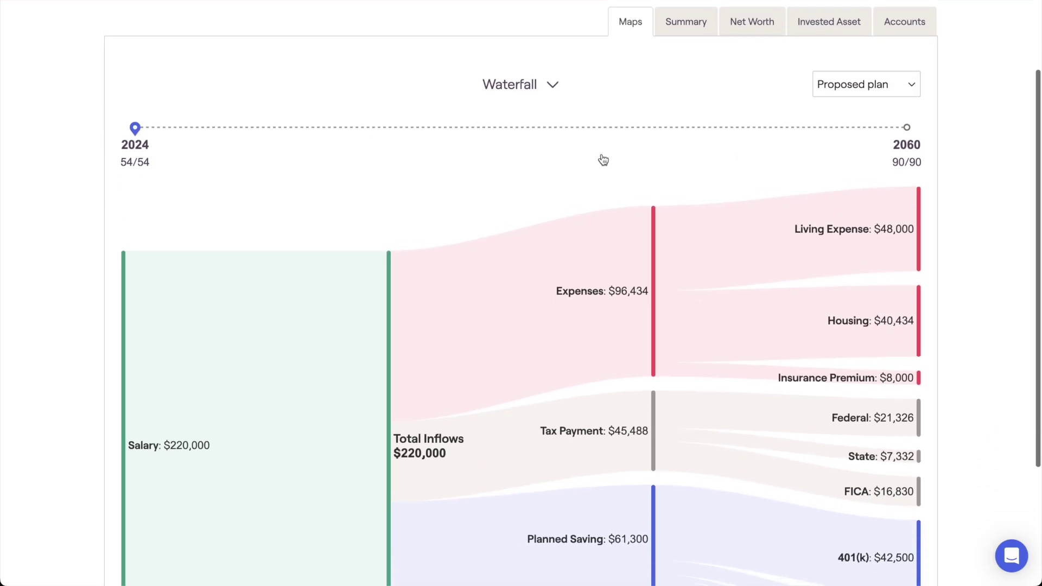
pyautogui.scroll(-1, 603, 159)
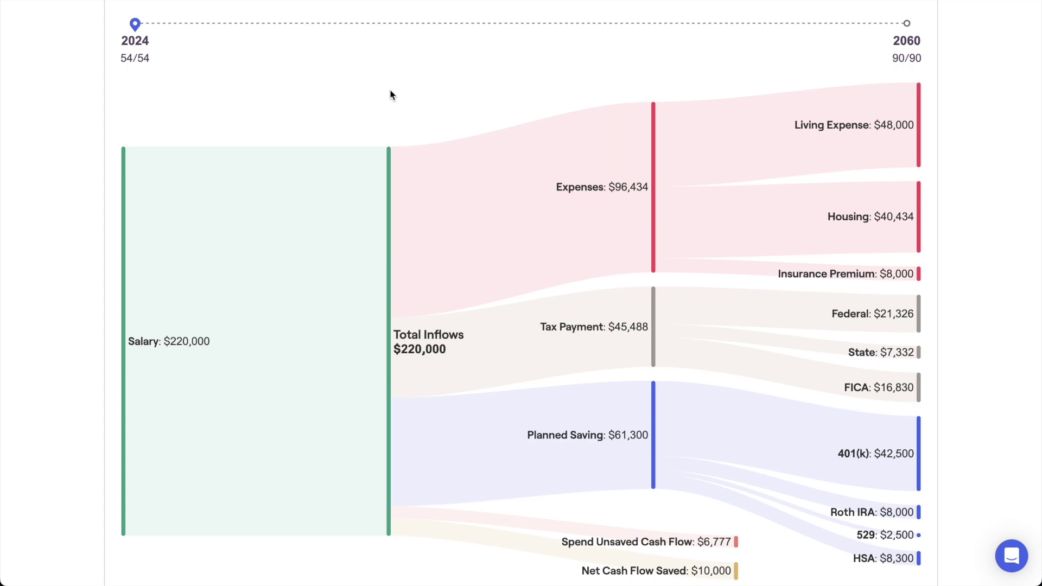
pyautogui.moveTo(135, 33); pyautogui.dragTo(410, 34)
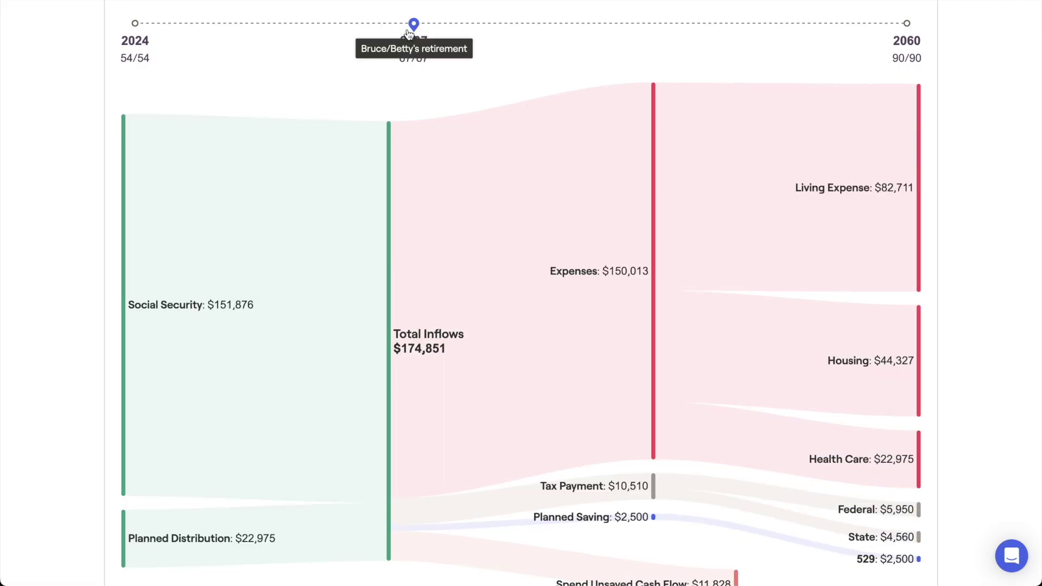
# Step: Examine the 2037 inflows and outflows down to Spend Unsaved Cash Flow in the Waterfall map, then switch the map to Breakdown
pyautogui.scroll(-2, 433, 85)
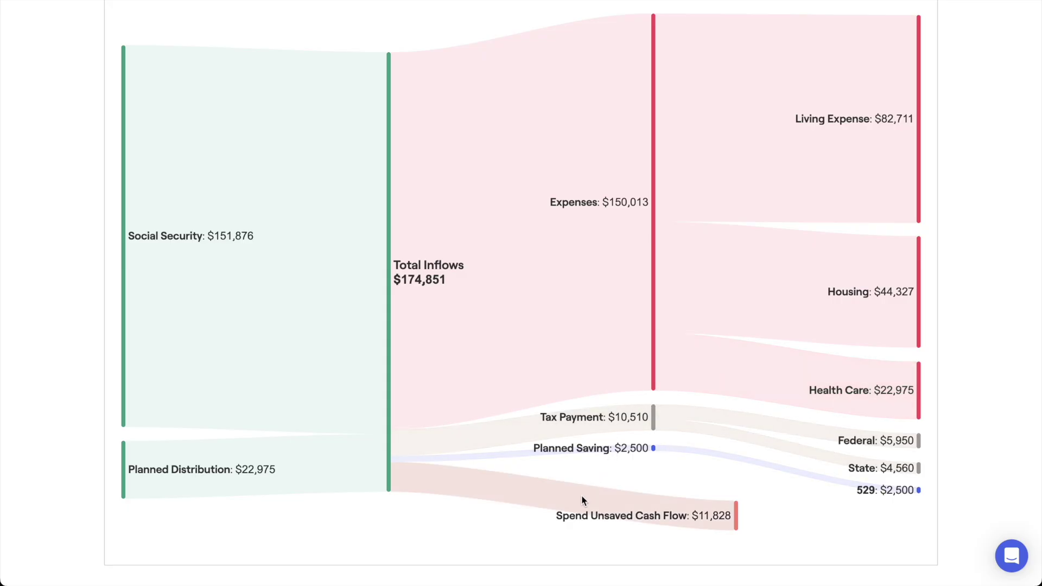
pyautogui.scroll(5, 582, 498)
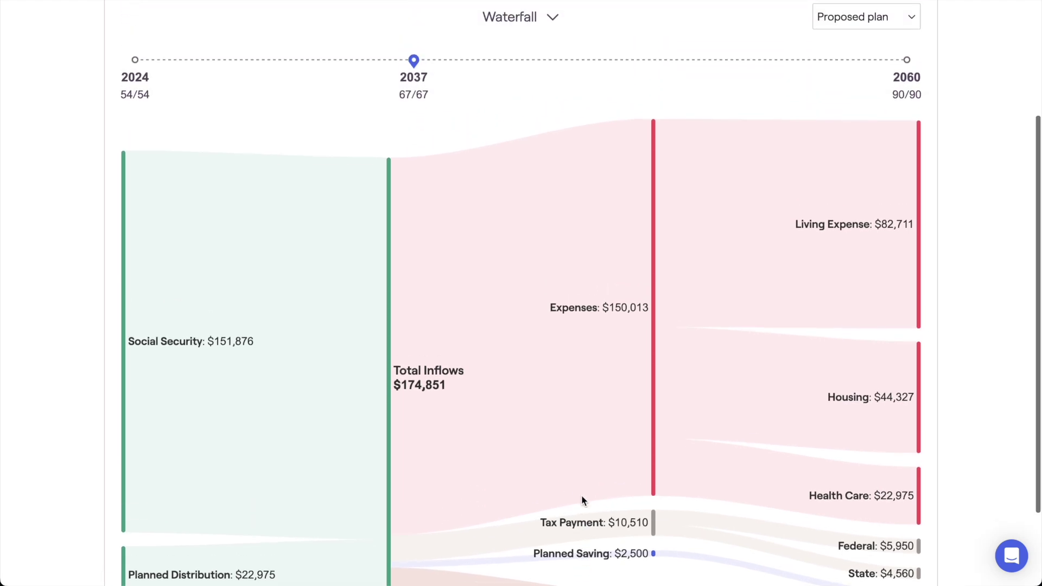
pyautogui.scroll(1, 581, 499)
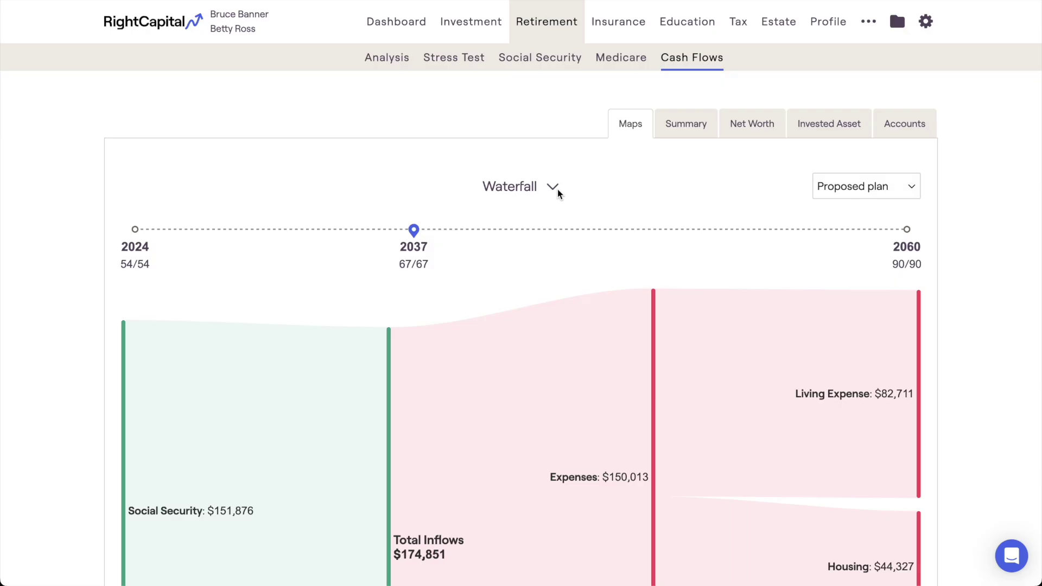
pyautogui.click(558, 190)
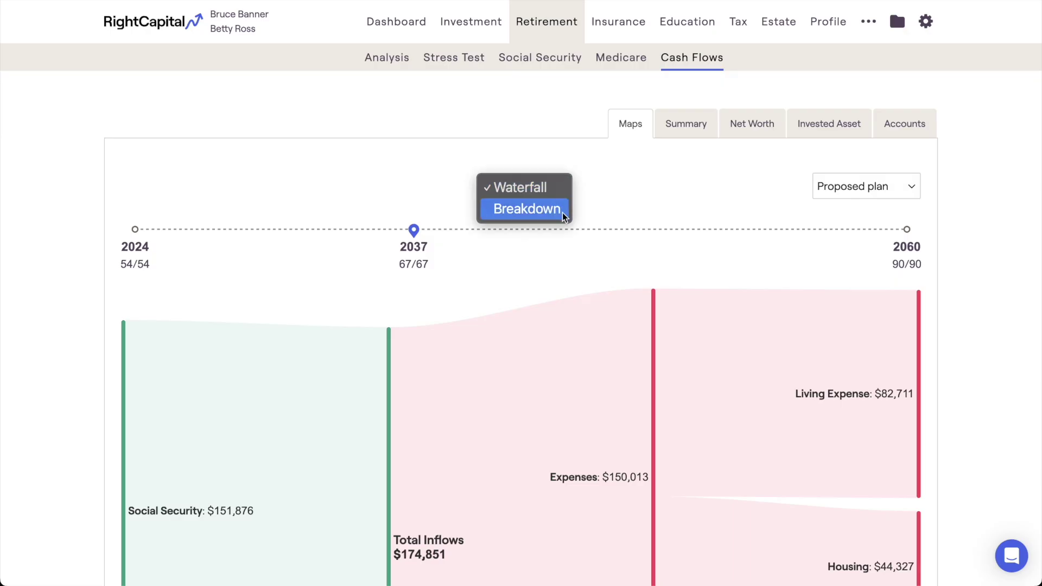
pyautogui.click(562, 213)
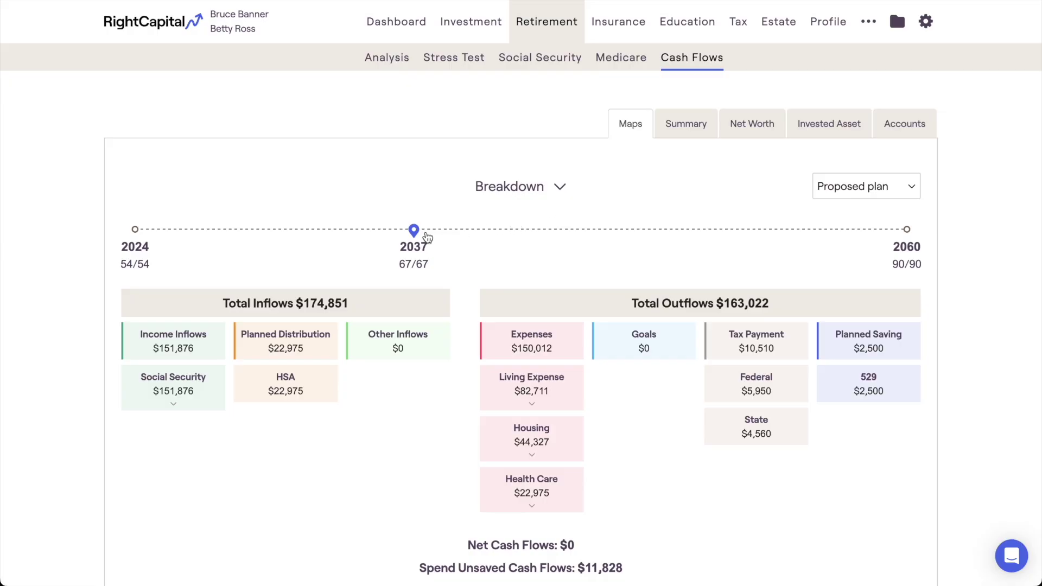
# Step: Move the Breakdown map's timeline to 2045 and expand the 401(k) amount under Planned Distribution
pyautogui.moveTo(421, 239)
pyautogui.moveTo(420, 239); pyautogui.dragTo(579, 236)
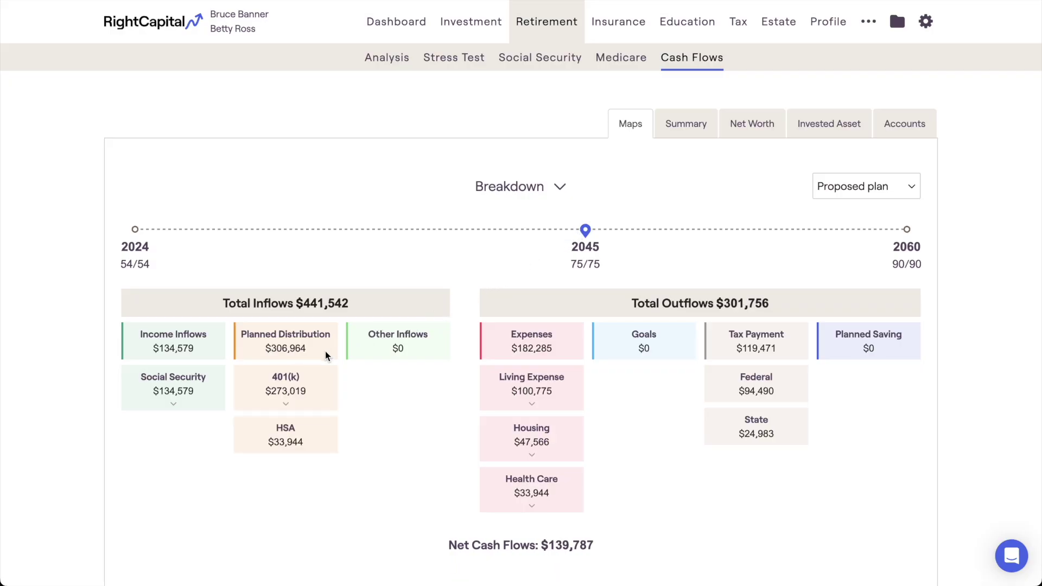
pyautogui.click(318, 406)
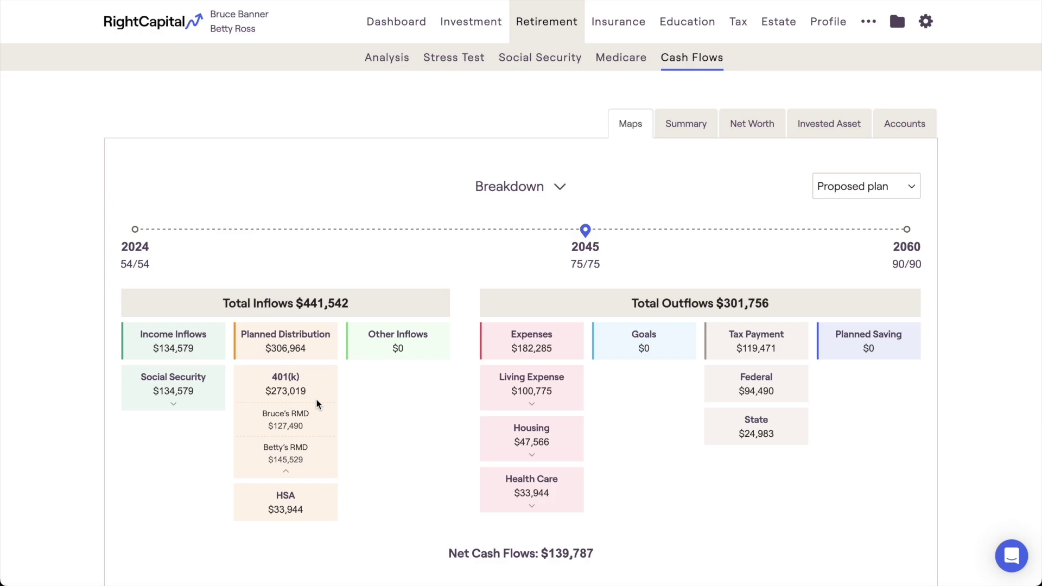
# Step: Open the Net Worth table and view its Primary and Vacation Homes breakdown, then return to the full table
pyautogui.click(739, 136)
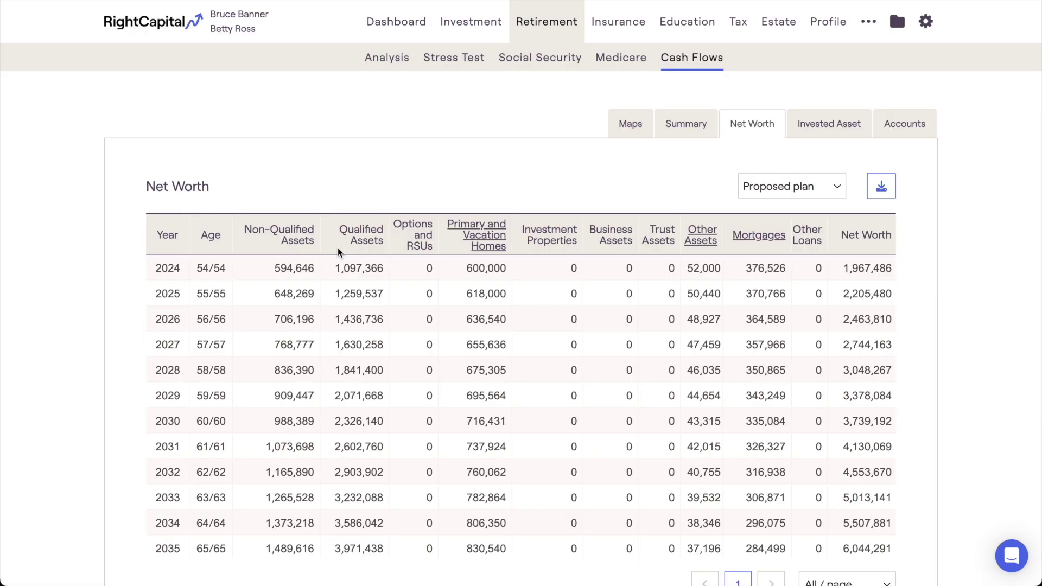
pyautogui.click(455, 245)
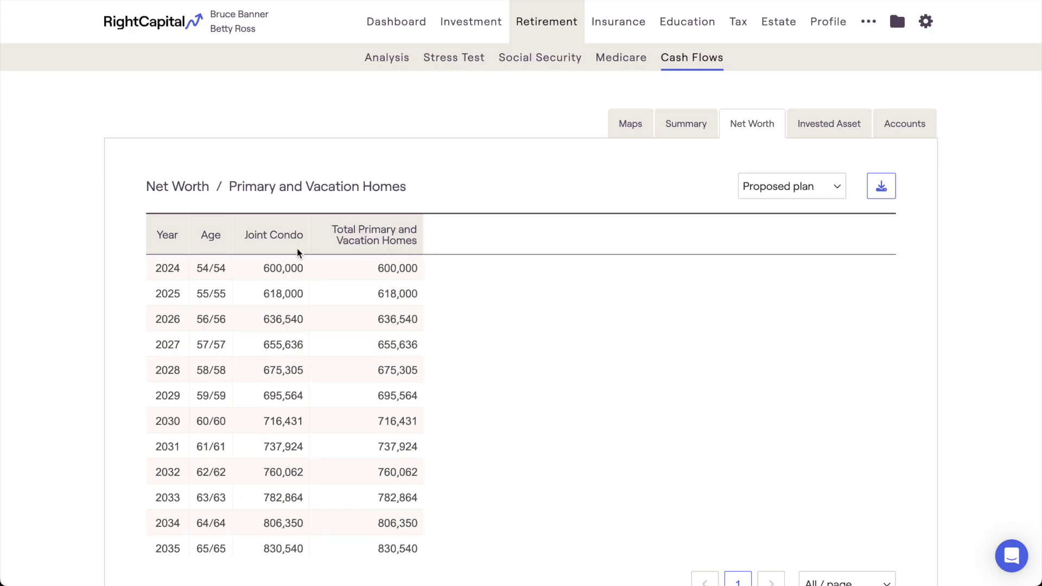
pyautogui.click(195, 191)
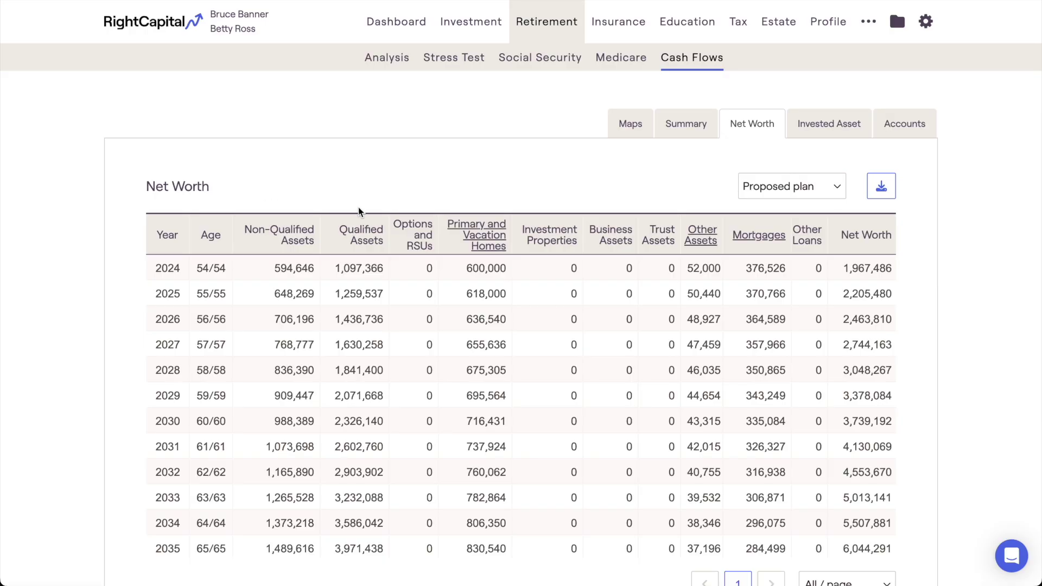
# Step: View the Mortgages breakdown through the mid-2040s and return to the Net Worth table
pyautogui.click(729, 235)
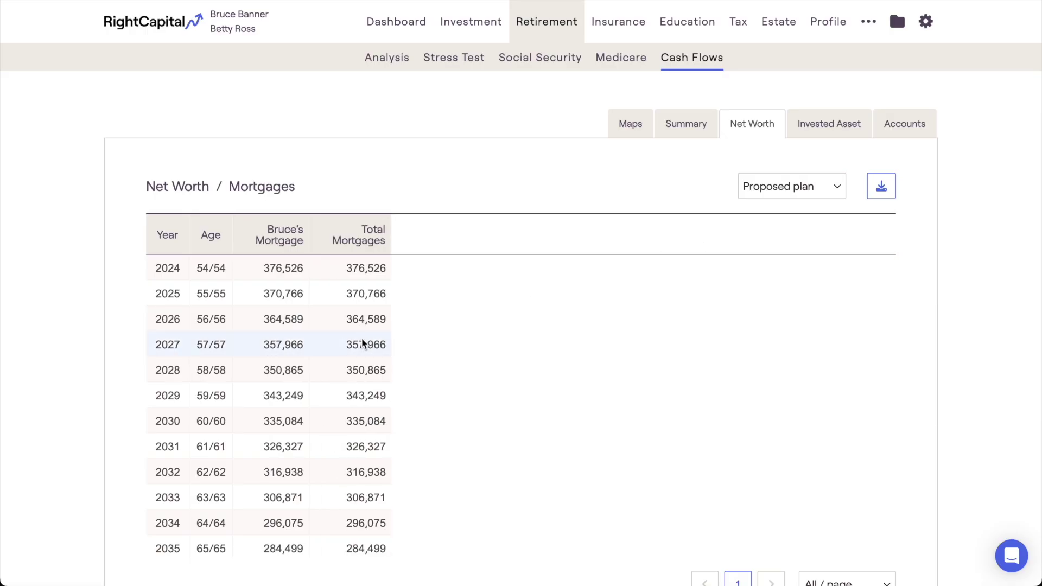
pyautogui.scroll(-5, 341, 348)
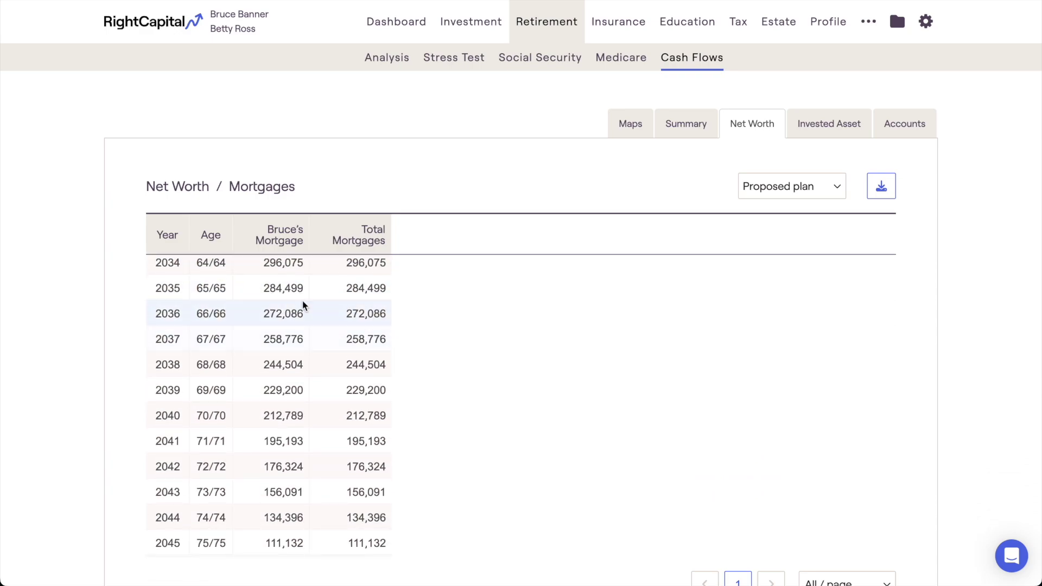
pyautogui.click(206, 187)
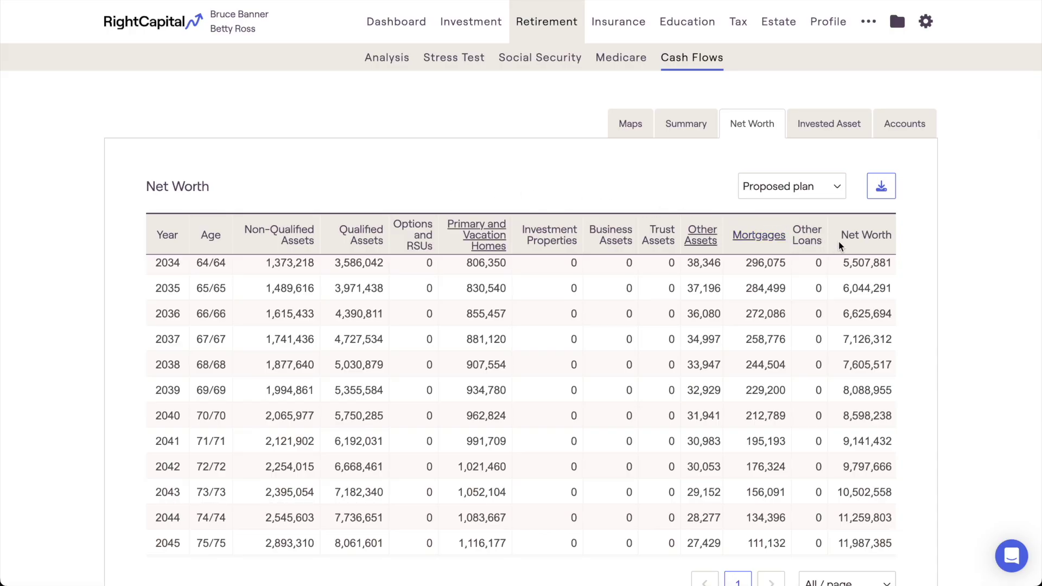
# Step: Compare net worth through 2060 under the Proposed plan and Roth Conversions, then switch back to the Proposed plan
pyautogui.scroll(-5, 838, 269)
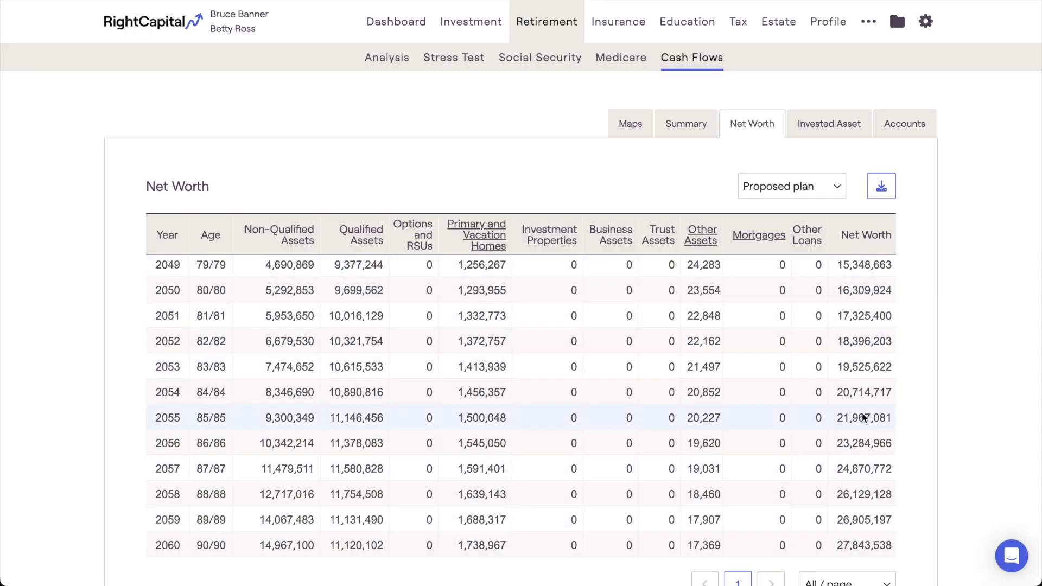
pyautogui.click(828, 195)
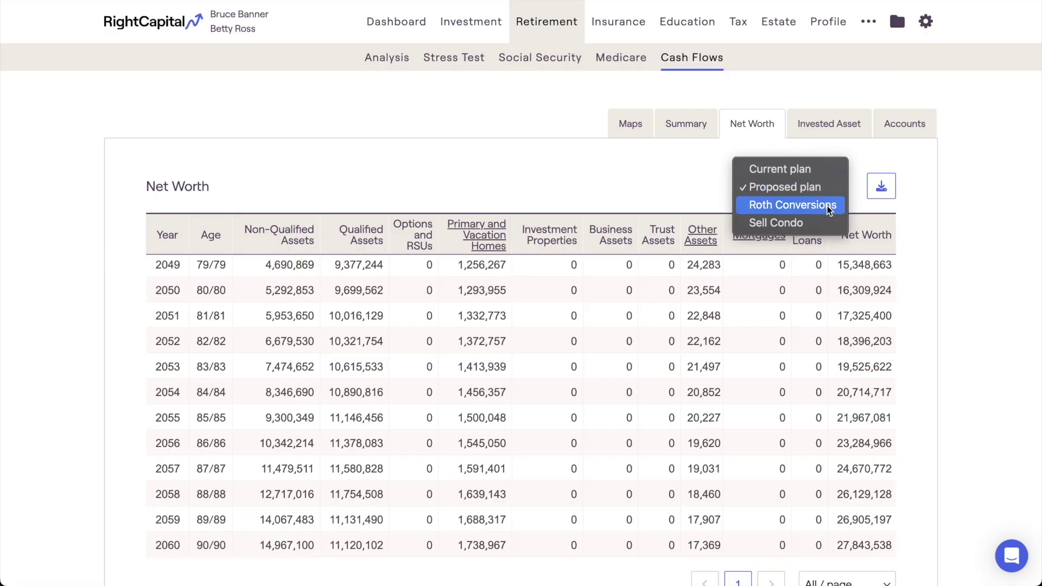
pyautogui.click(827, 206)
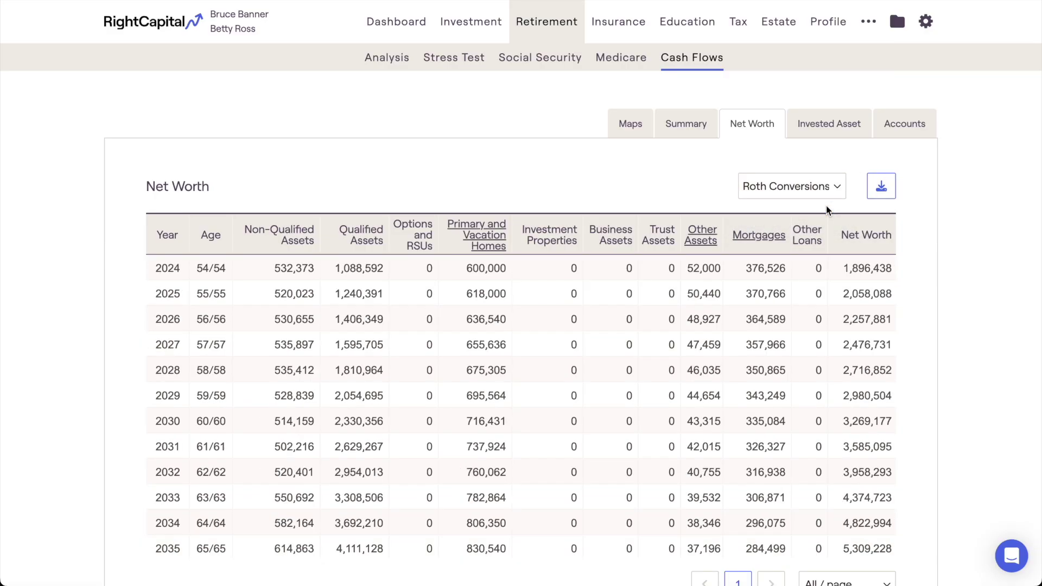
pyautogui.scroll(-12, 850, 305)
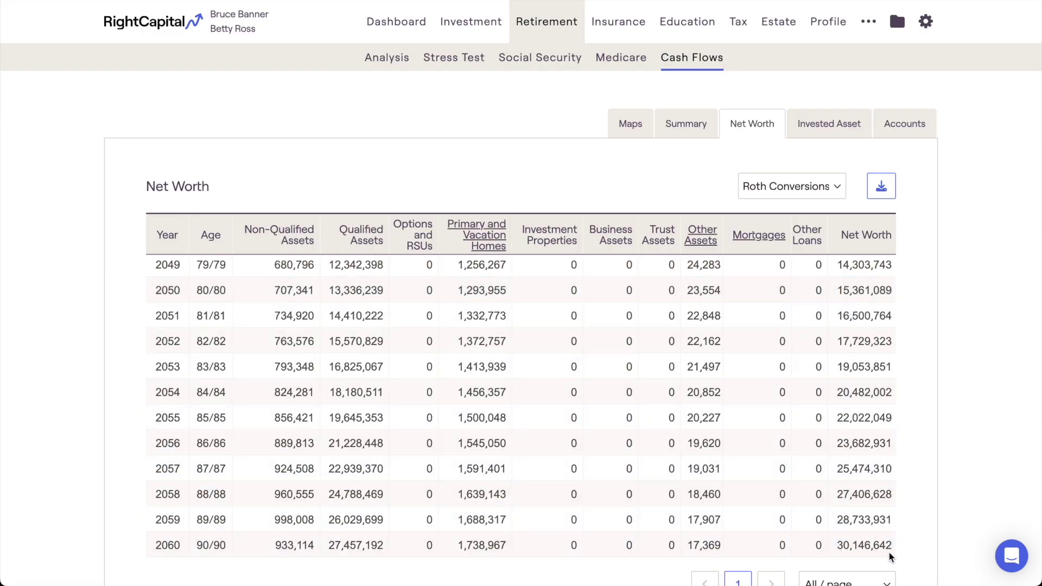
pyautogui.click(805, 191)
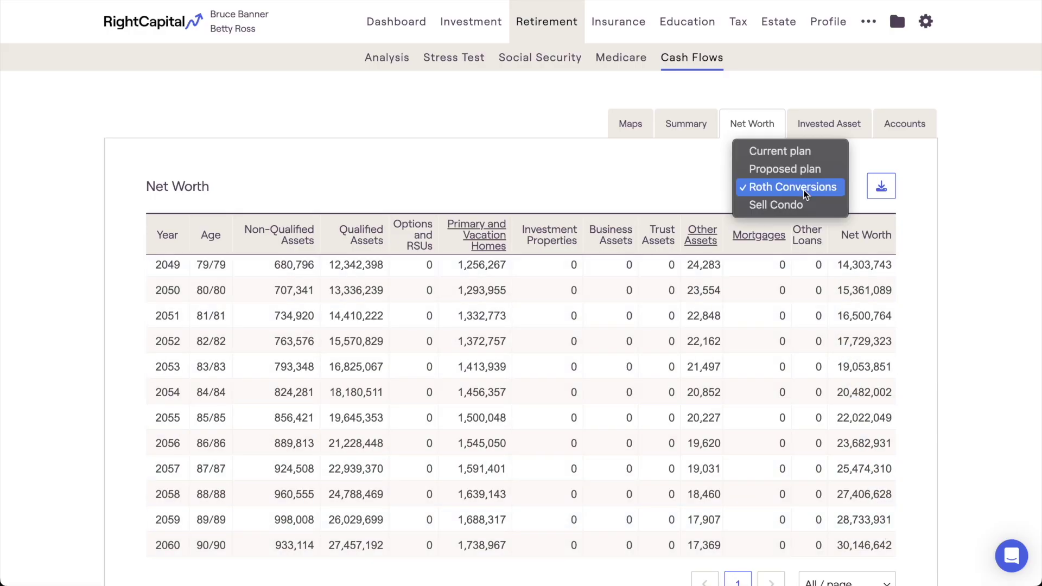
pyautogui.click(801, 175)
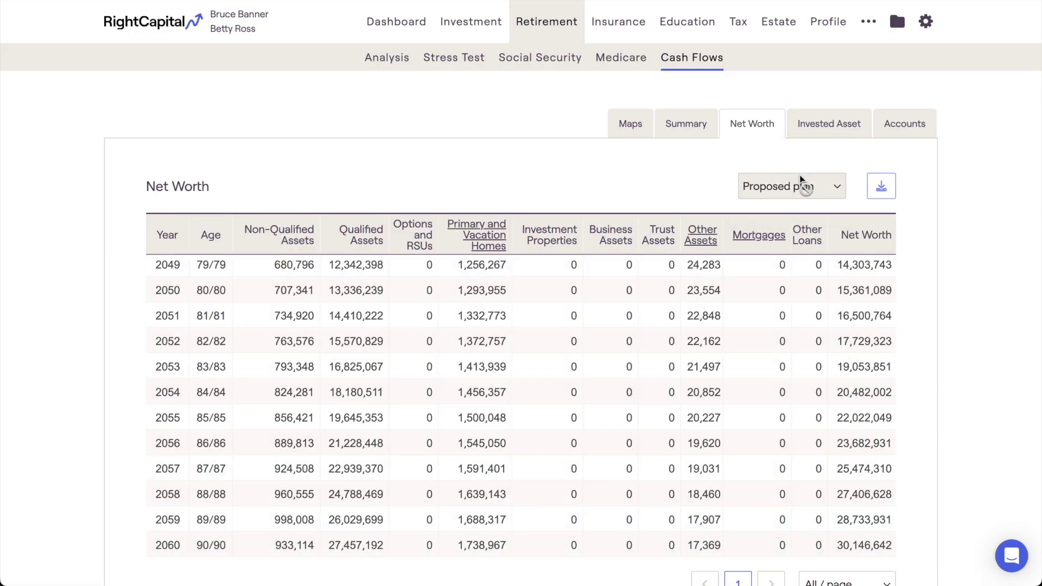
# Step: Open the Invested Asset table and drill into Employer Match & Other down to the 401(k) detail, then return to the table
pyautogui.click(818, 132)
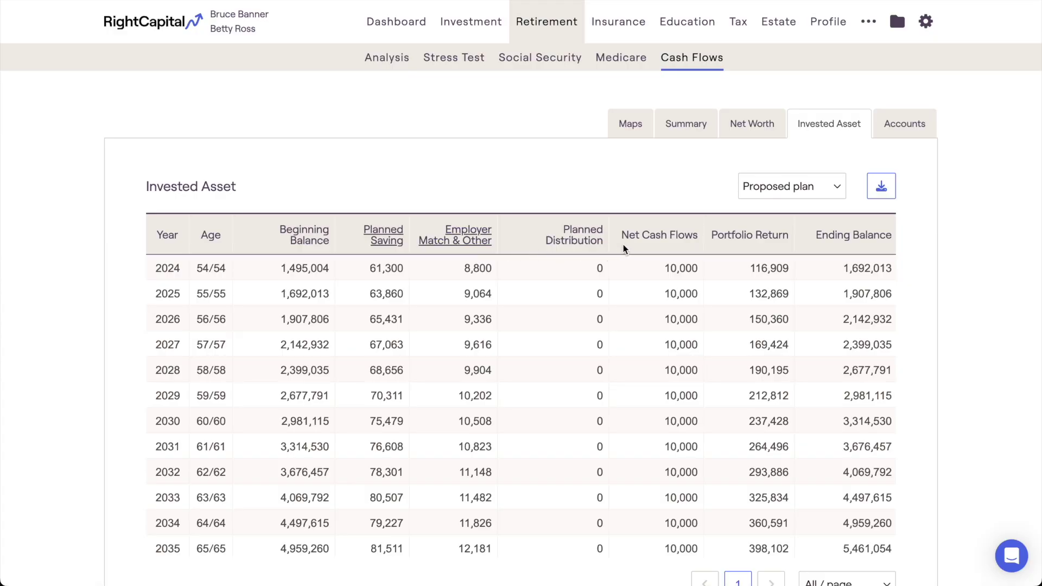
pyautogui.click(487, 241)
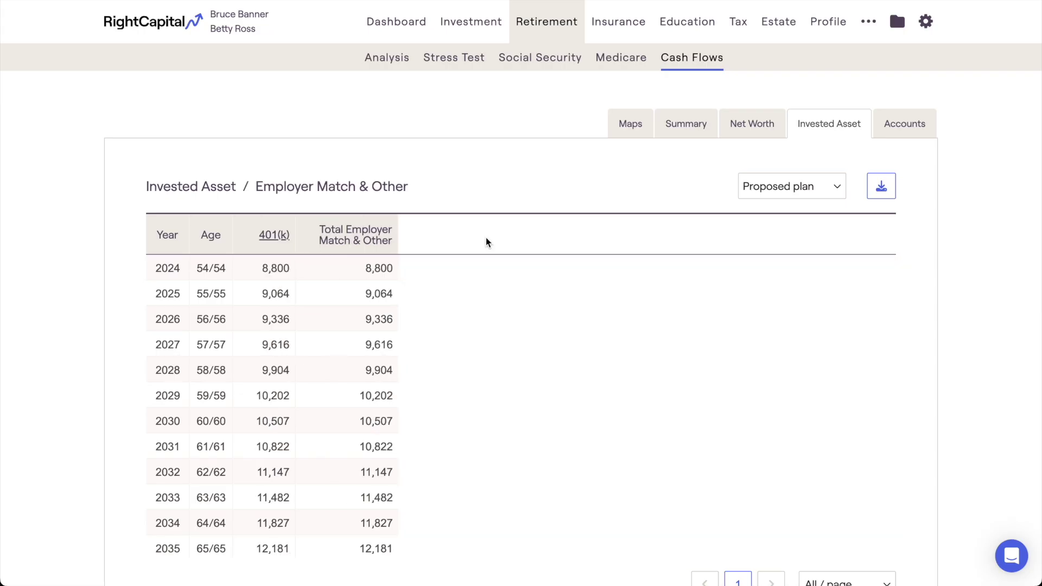
pyautogui.click(284, 237)
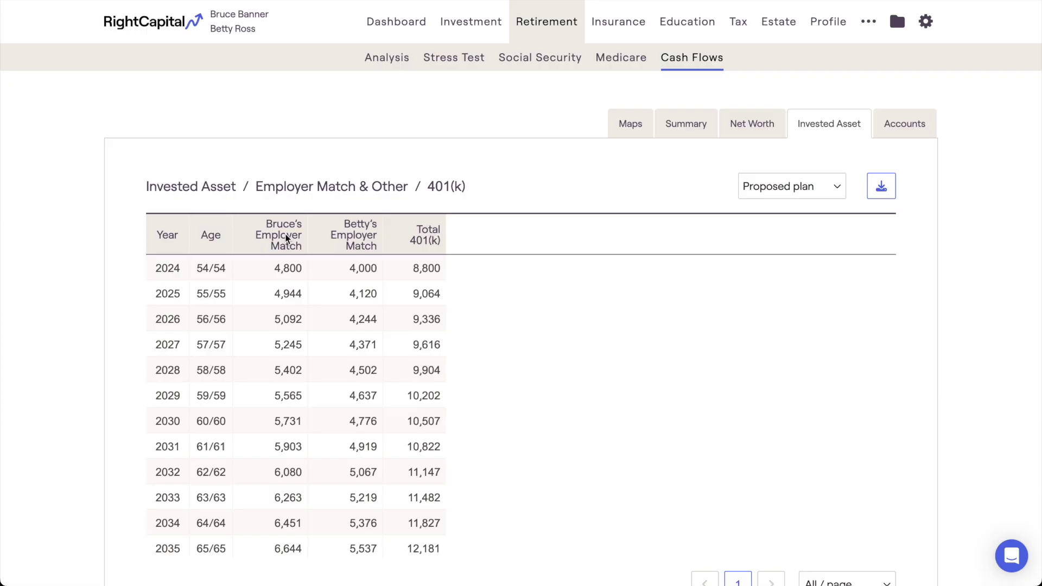
pyautogui.click(234, 187)
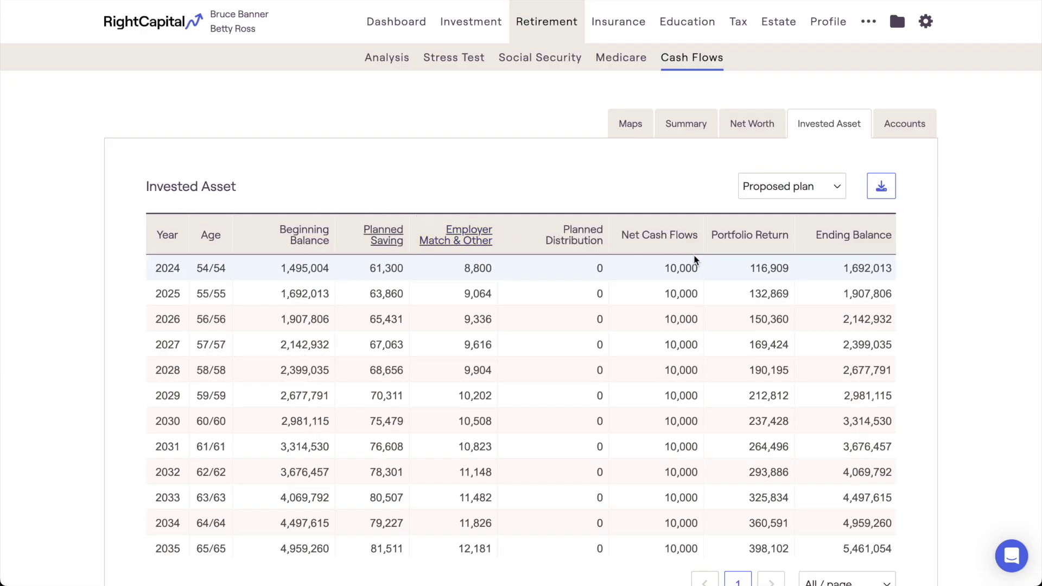
# Step: Compare the Invested Asset figures around the 2037 retirement under the Proposed plan and Sell Condo, then switch back to the Proposed plan
pyautogui.scroll(-5, 722, 264)
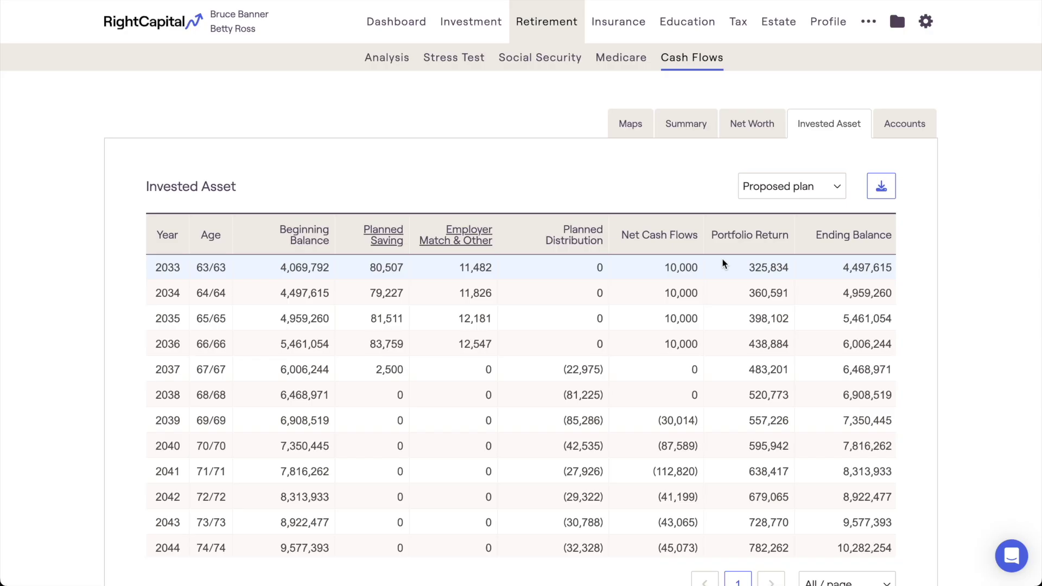
pyautogui.scroll(5, 722, 263)
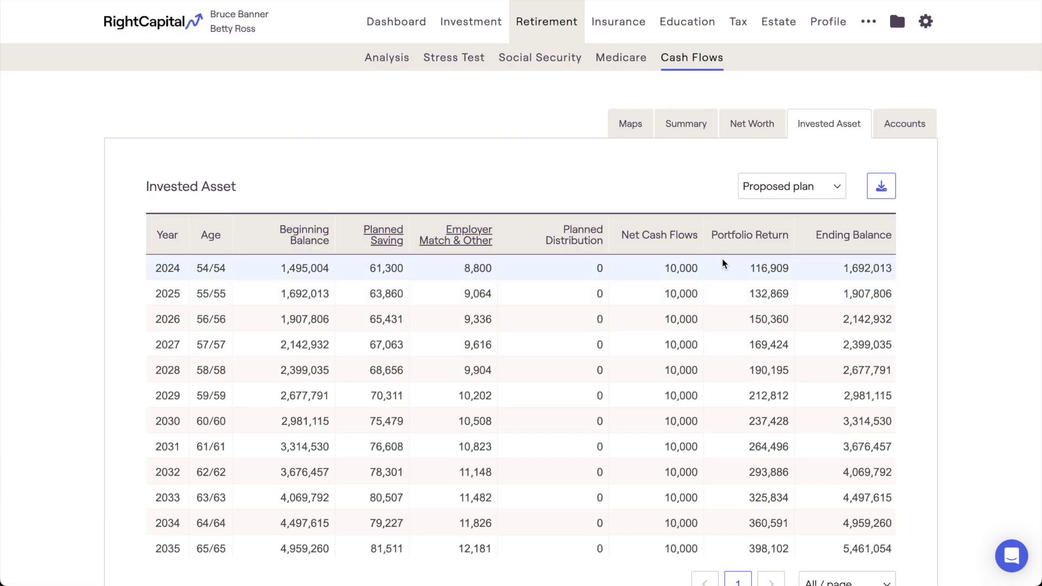
pyautogui.click(767, 195)
pyautogui.click(745, 222)
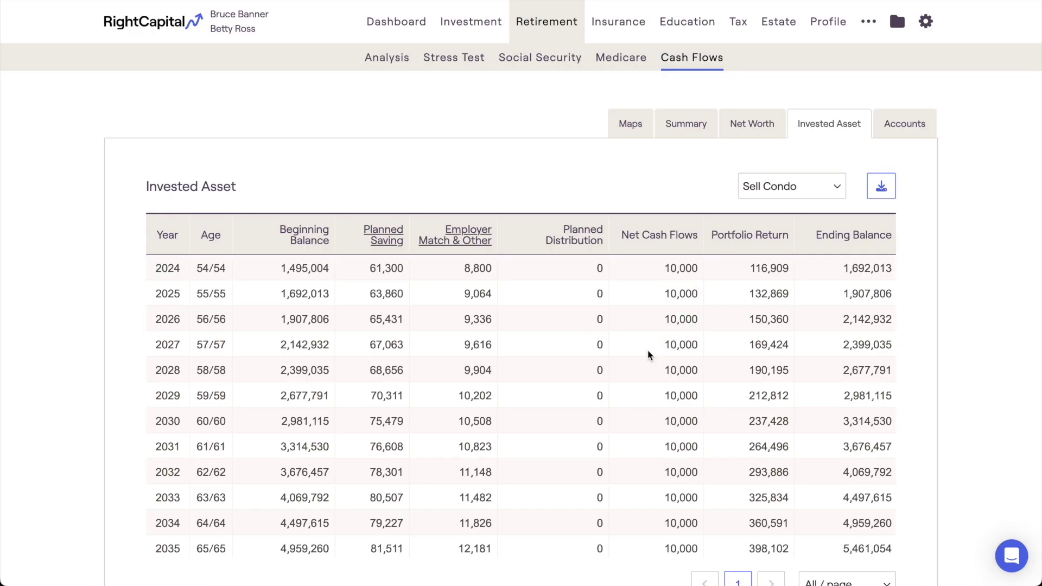
pyautogui.scroll(-3, 647, 349)
pyautogui.scroll(-2, 647, 350)
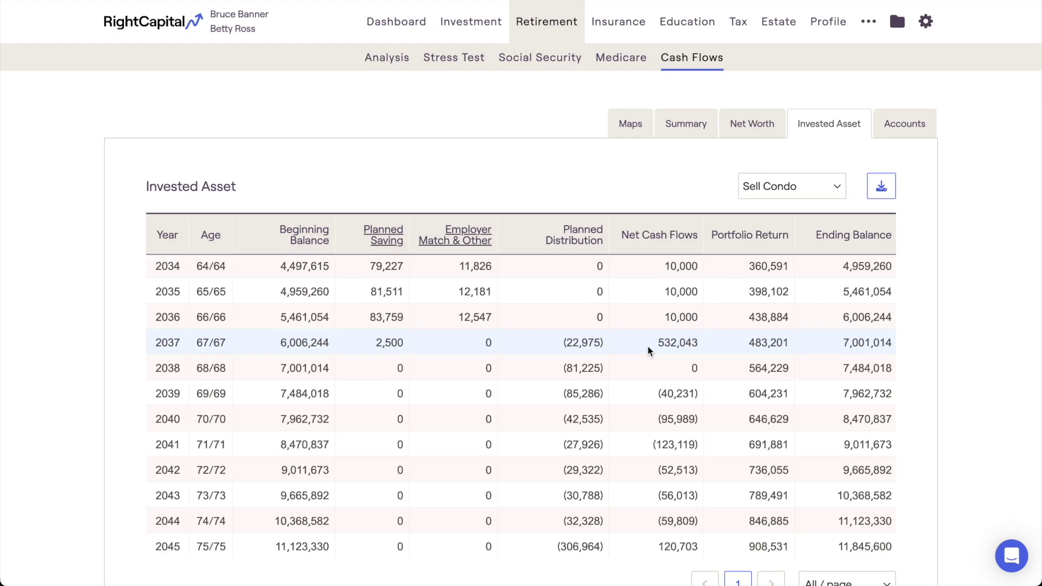
pyautogui.click(812, 195)
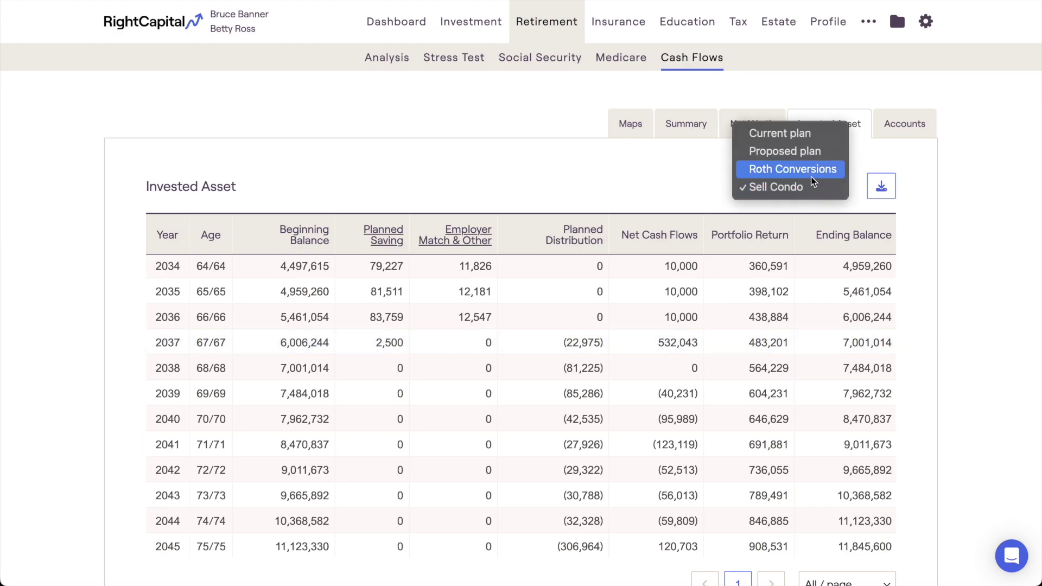
pyautogui.click(809, 152)
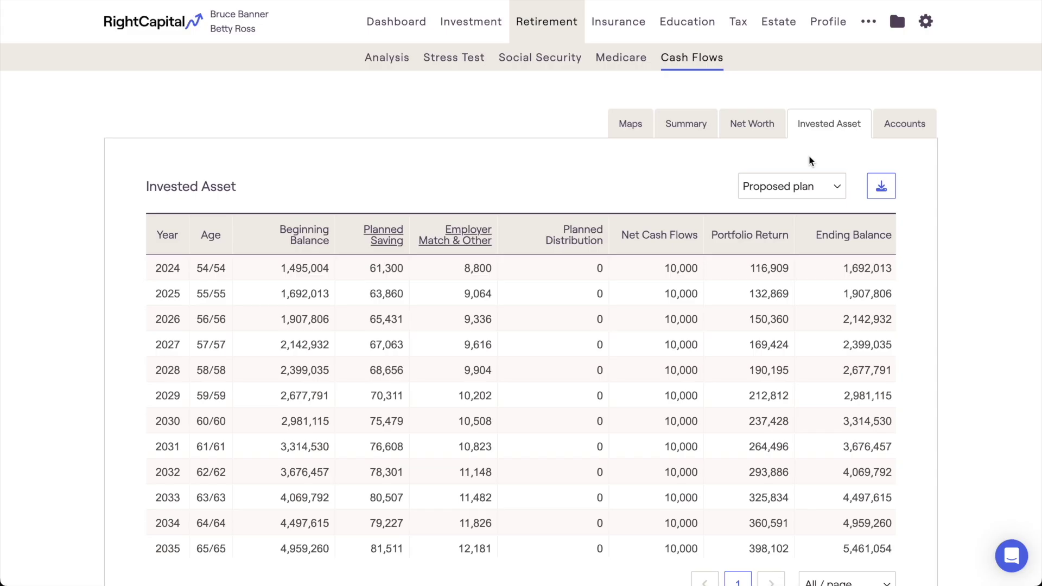
# Step: Open the ending balances by account and view the 401(k) / 403(b) breakdown, then return to the all-accounts table
pyautogui.click(883, 135)
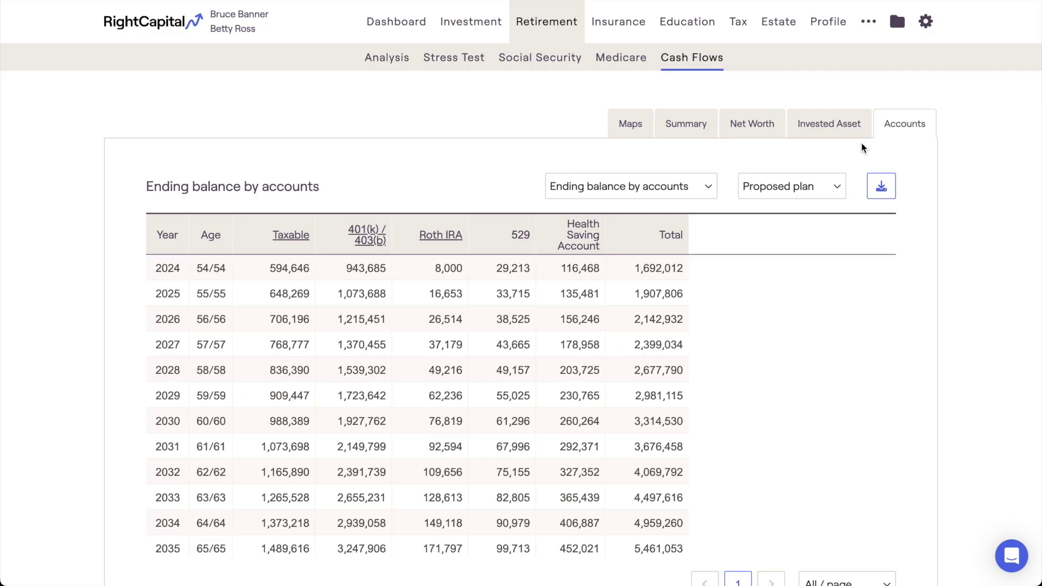
pyautogui.click(707, 193)
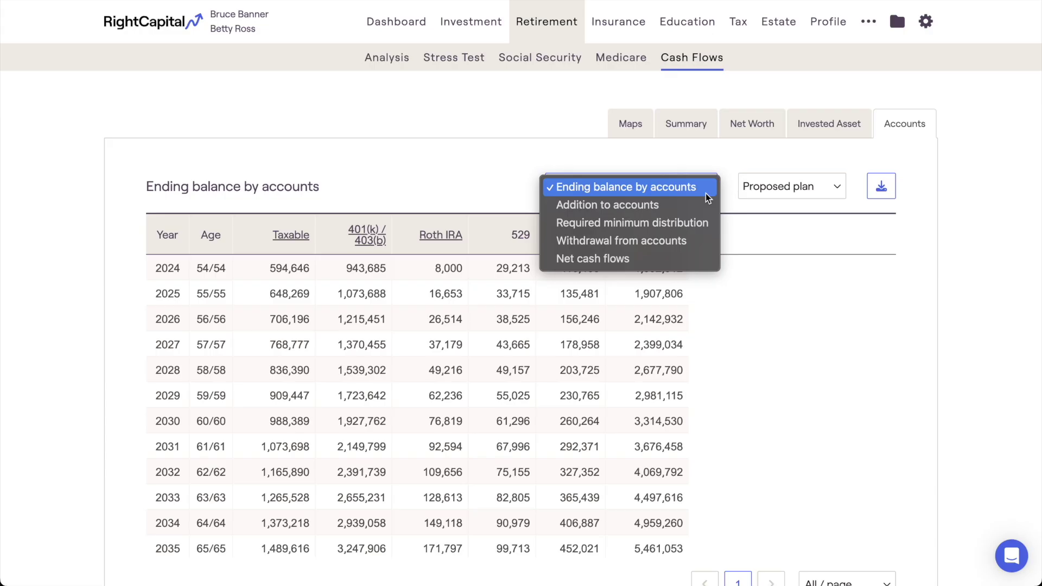
pyautogui.click(706, 193)
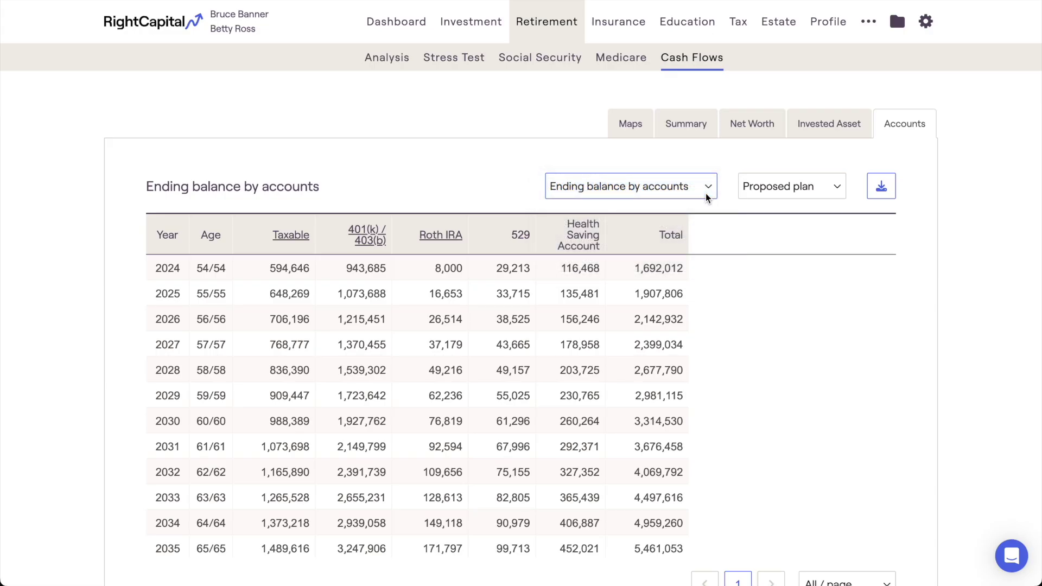
pyautogui.click(386, 251)
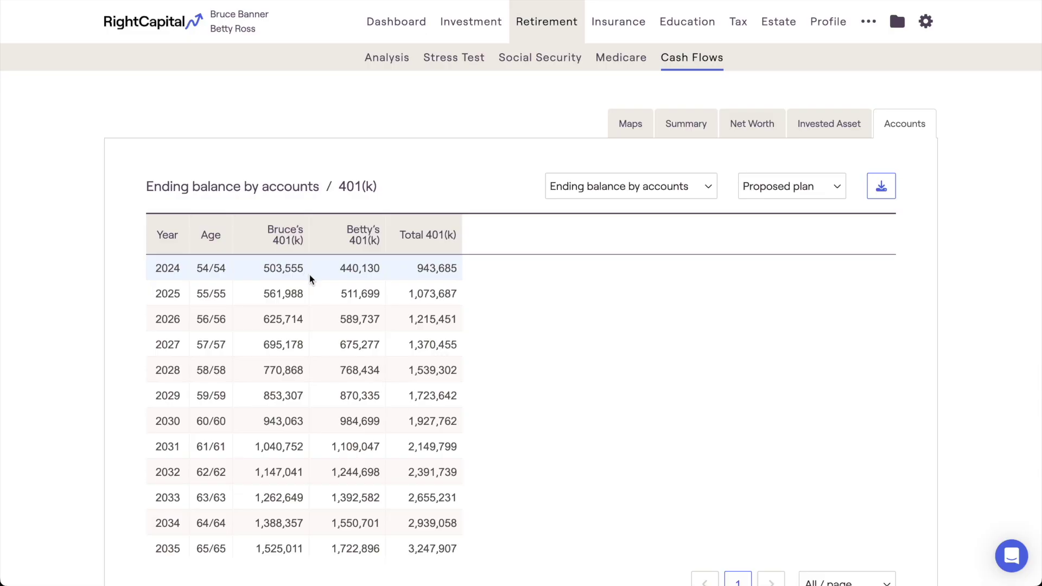
pyautogui.click(293, 195)
# Step: Switch the Accounts table to show Addition to accounts
pyautogui.click(548, 191)
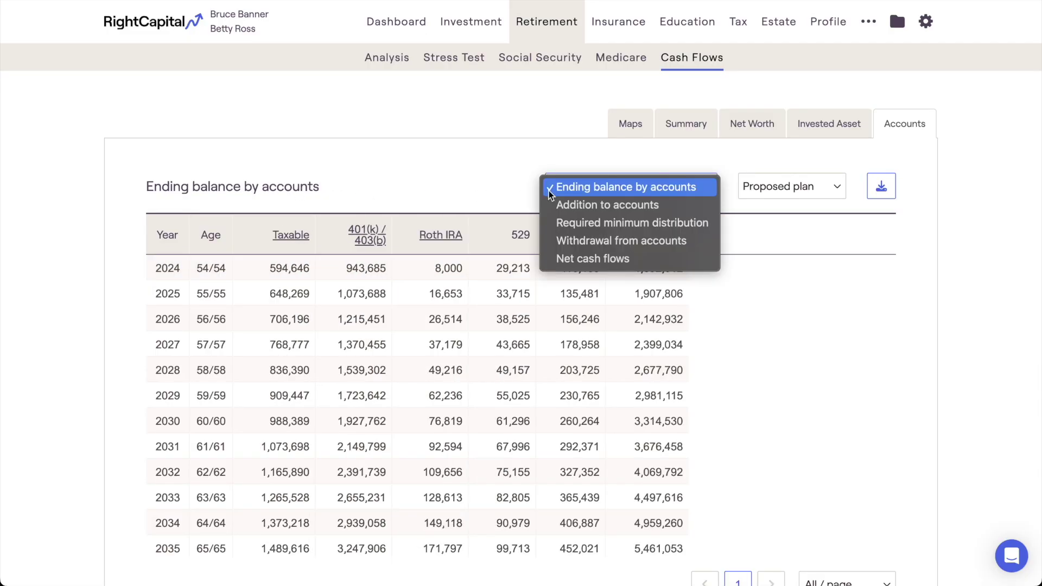
pyautogui.click(549, 206)
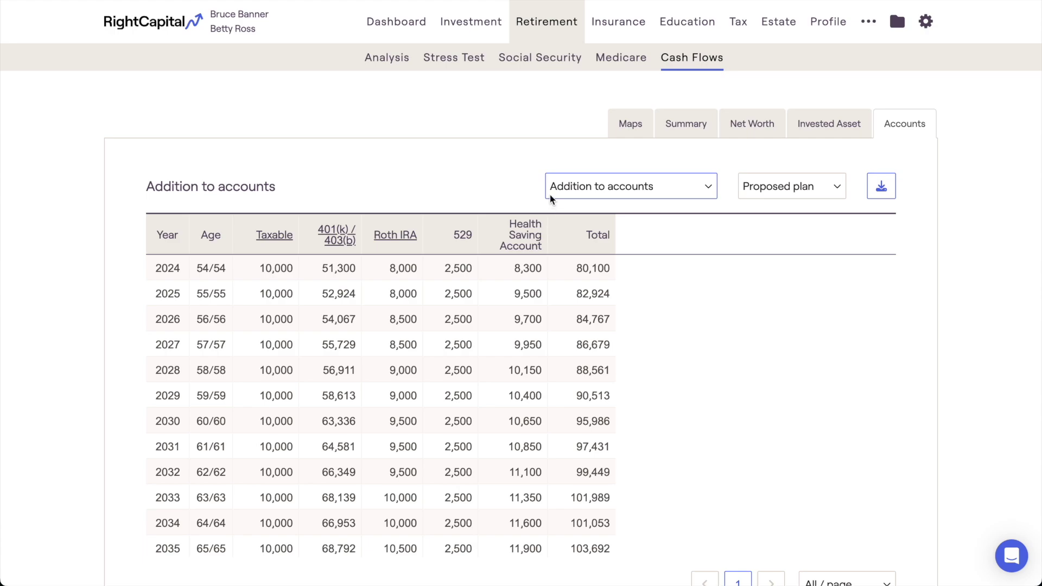
# Step: Switch the Accounts table to Required minimum distribution and examine the amounts by account type through 2055
pyautogui.click(550, 196)
pyautogui.click(550, 204)
pyautogui.scroll(-7, 479, 345)
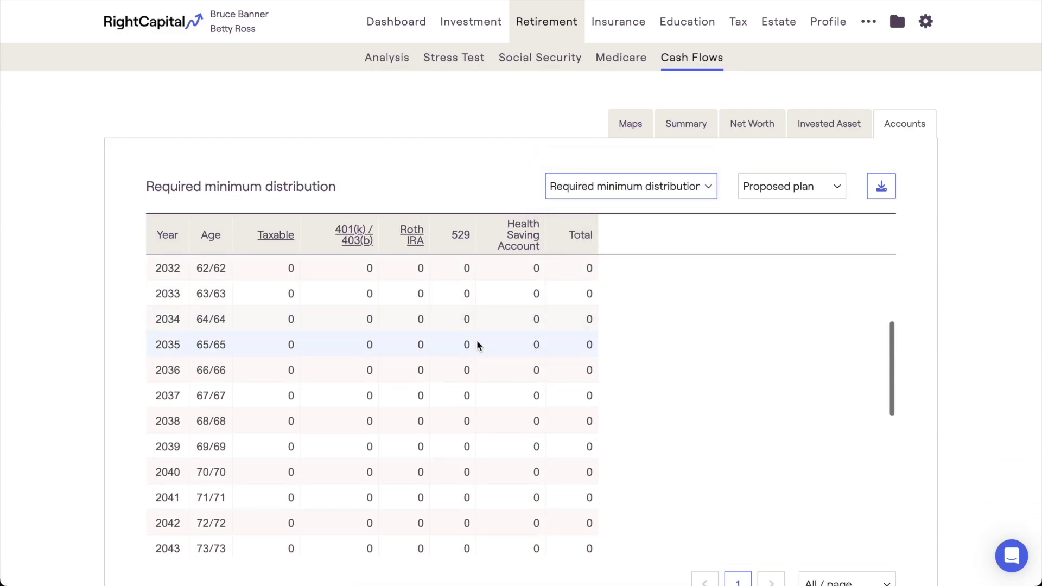
pyautogui.scroll(-3, 479, 345)
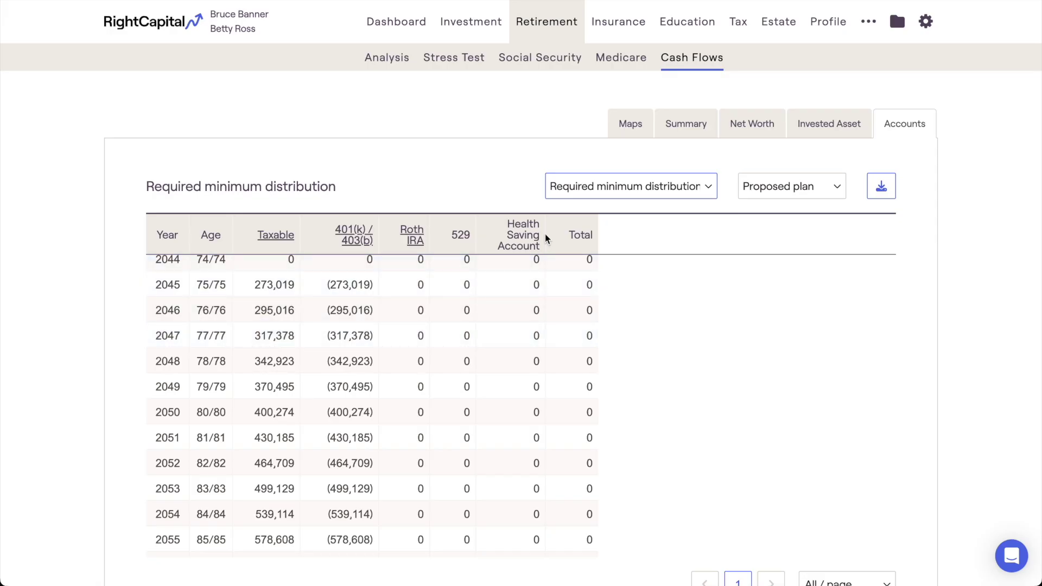
# Step: Switch the Accounts table to Withdrawal from accounts and examine the withdrawals before and after the 2037 retirement
pyautogui.click(564, 199)
pyautogui.click(563, 203)
pyautogui.scroll(2, 502, 300)
pyautogui.scroll(2, 501, 304)
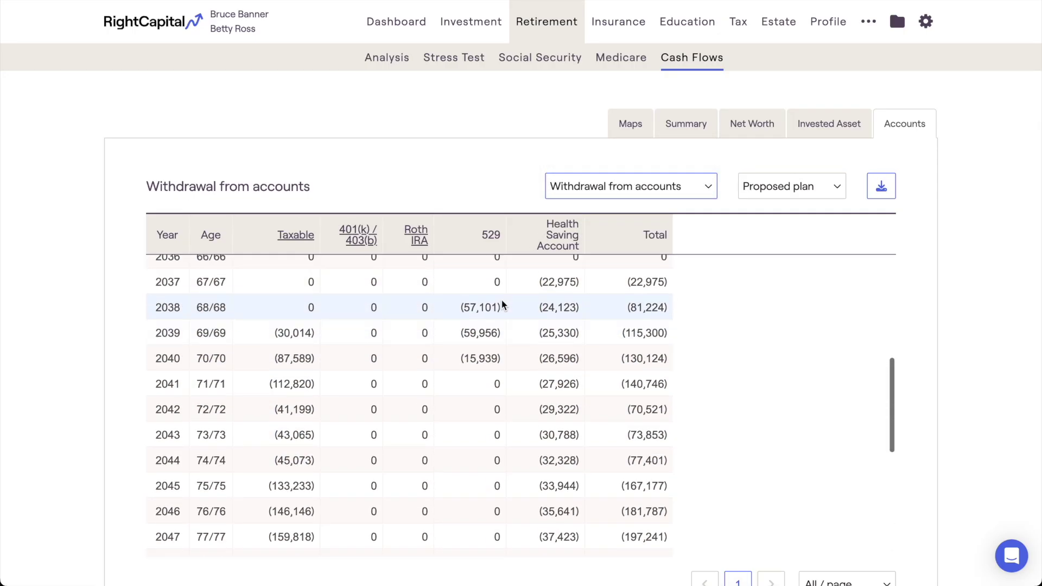
pyautogui.scroll(6, 502, 304)
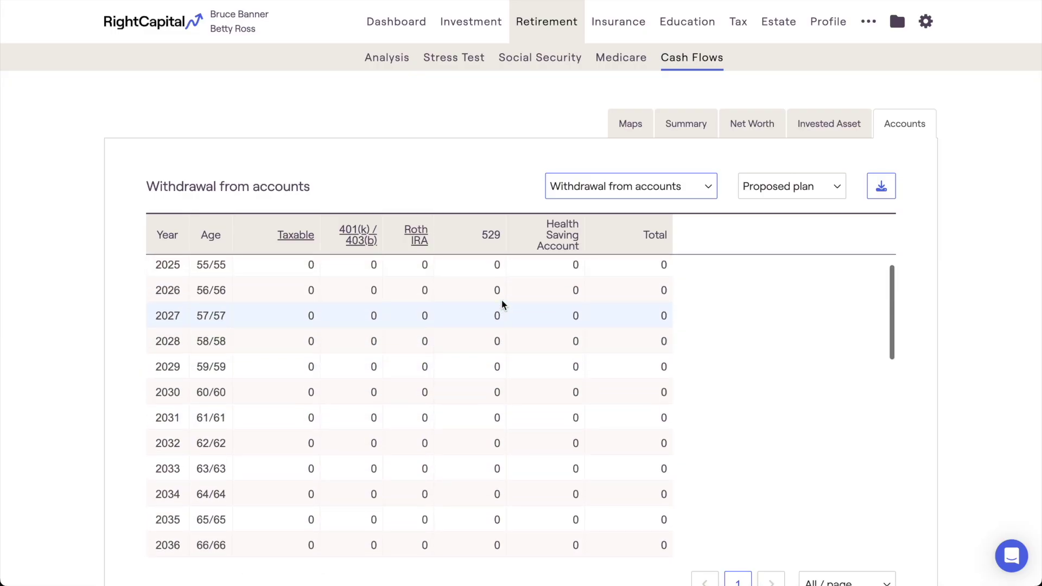
# Step: Switch the Accounts table to Net cash flows and examine the yearly amounts through 2049
pyautogui.click(575, 190)
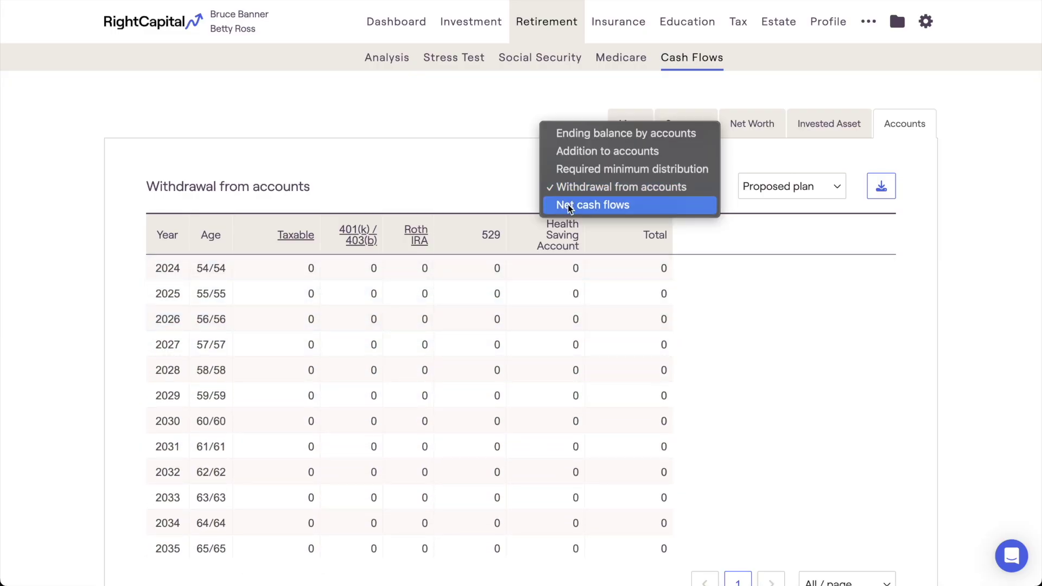
pyautogui.click(568, 204)
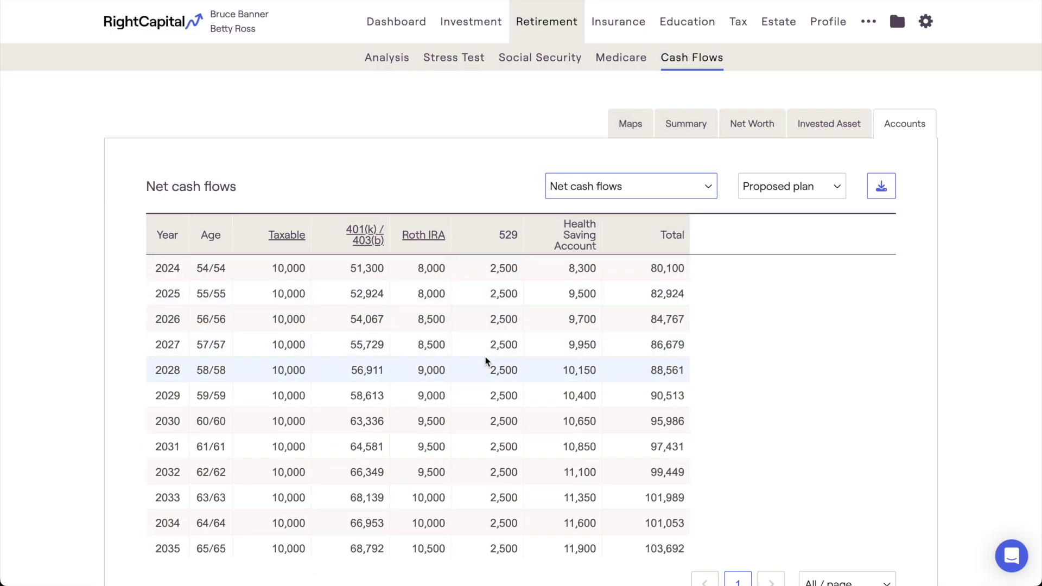
pyautogui.scroll(-3, 485, 358)
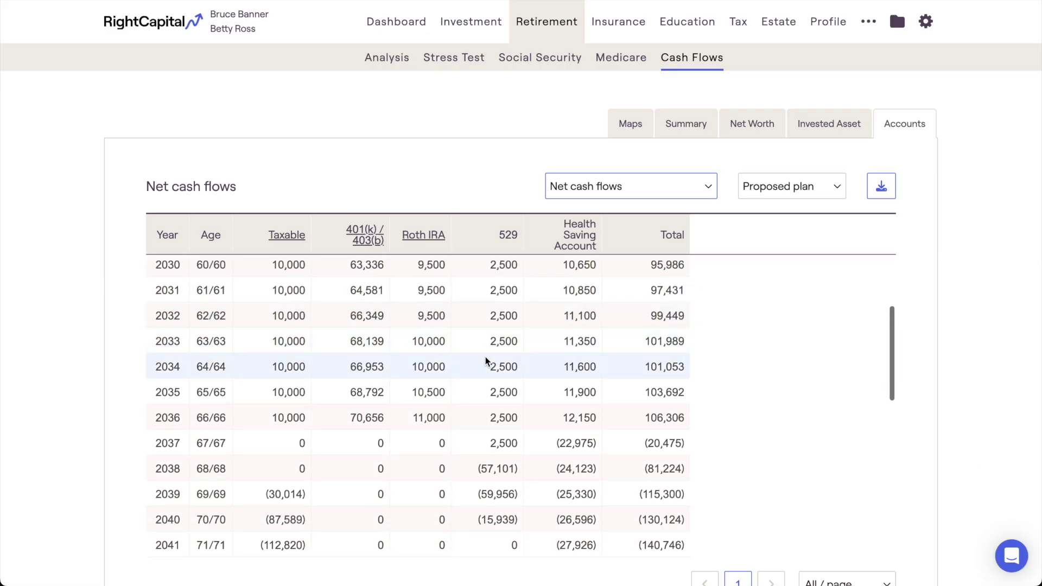
pyautogui.scroll(-3, 485, 358)
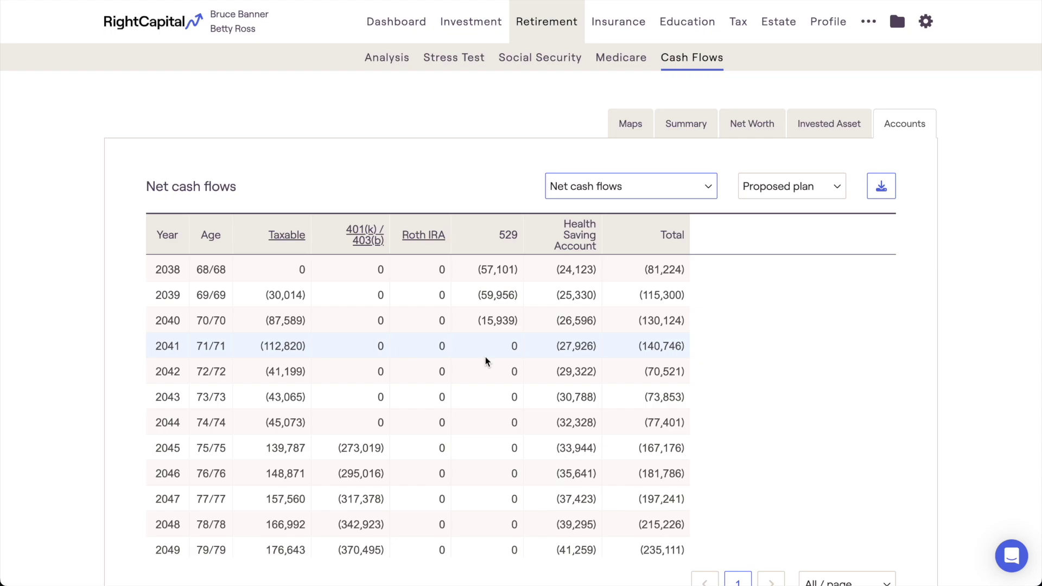
# Step: Open the GOOG RSUs stock plan in the profile's net worth and change it from excluded to included in the plan
pyautogui.click(836, 37)
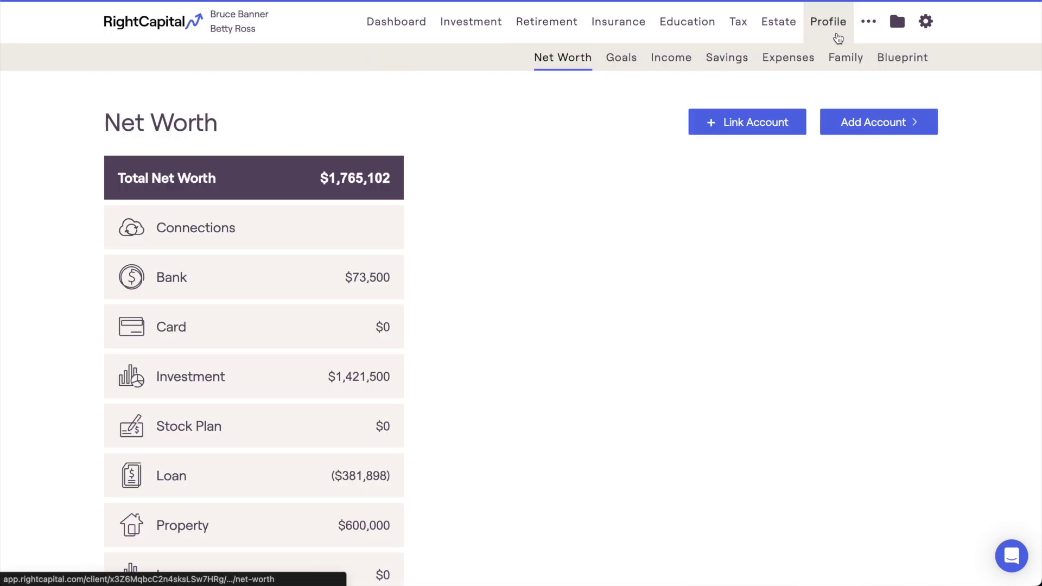
pyautogui.click(402, 425)
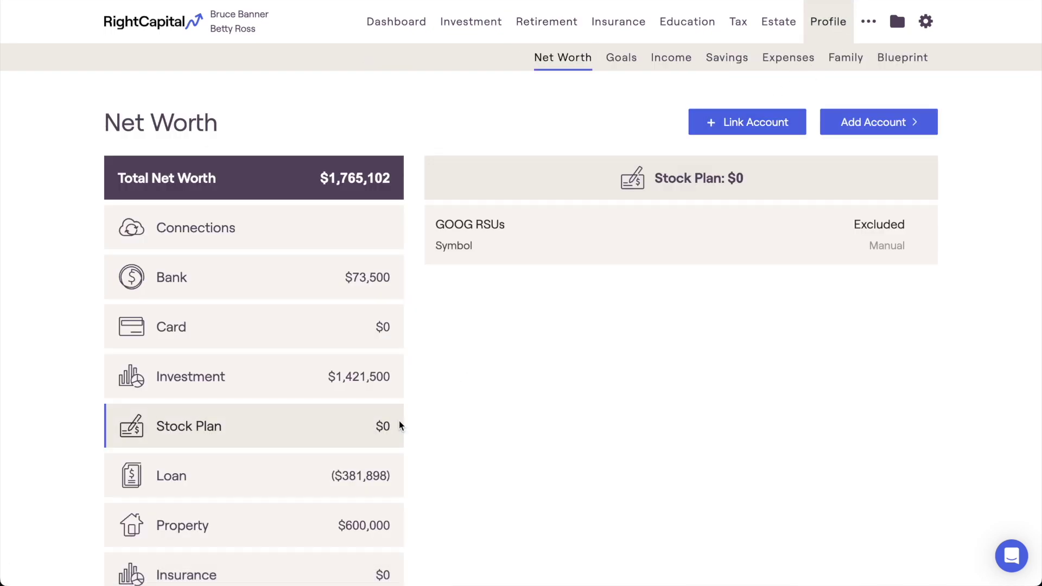
pyautogui.click(655, 253)
pyautogui.click(806, 109)
pyautogui.click(802, 100)
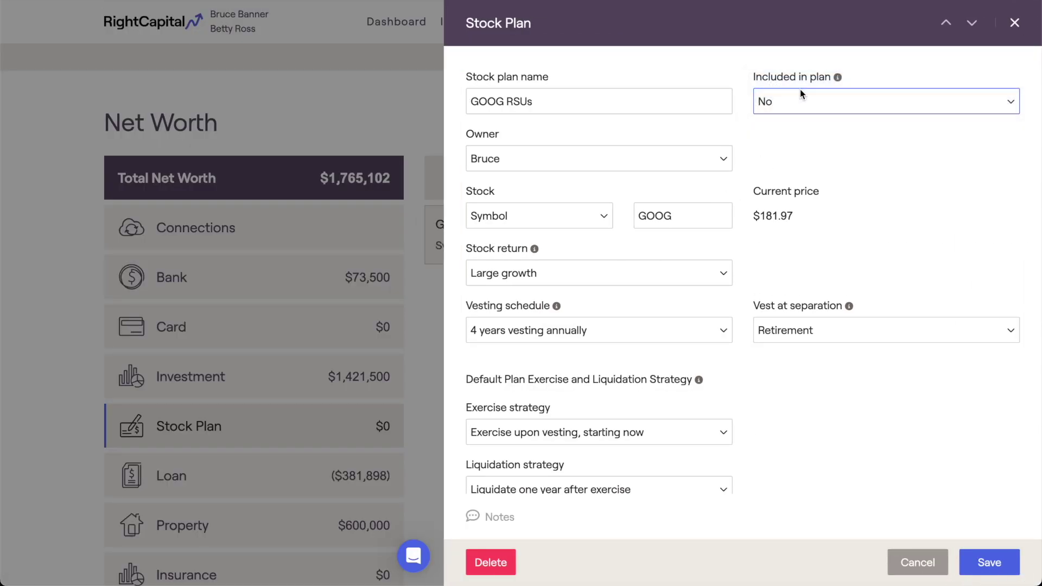
pyautogui.press('Escape')
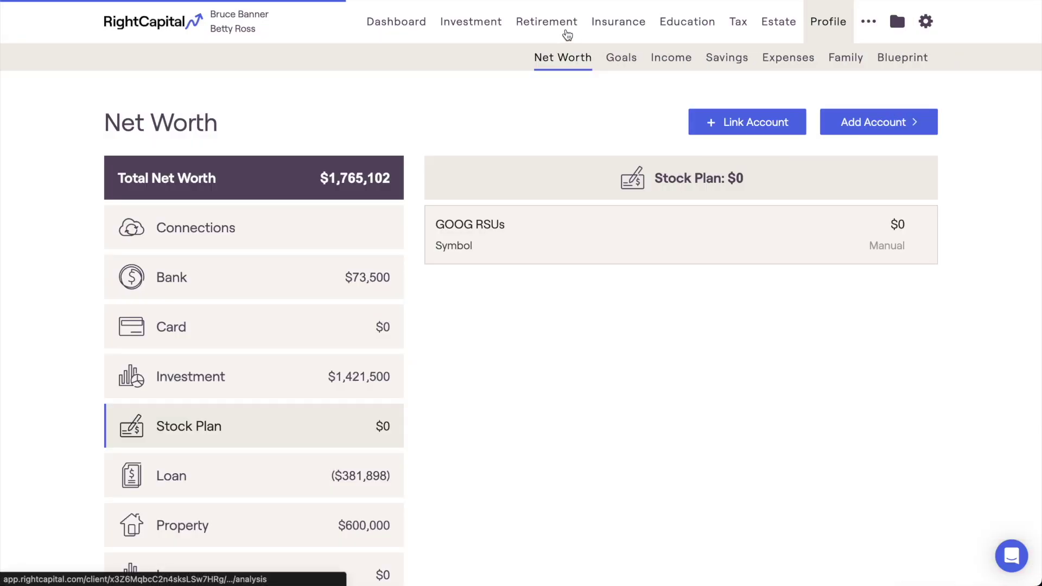
# Step: Return to the Retirement Cash Flows and open the Options table for the Proposed plan
pyautogui.click(565, 33)
pyautogui.click(664, 63)
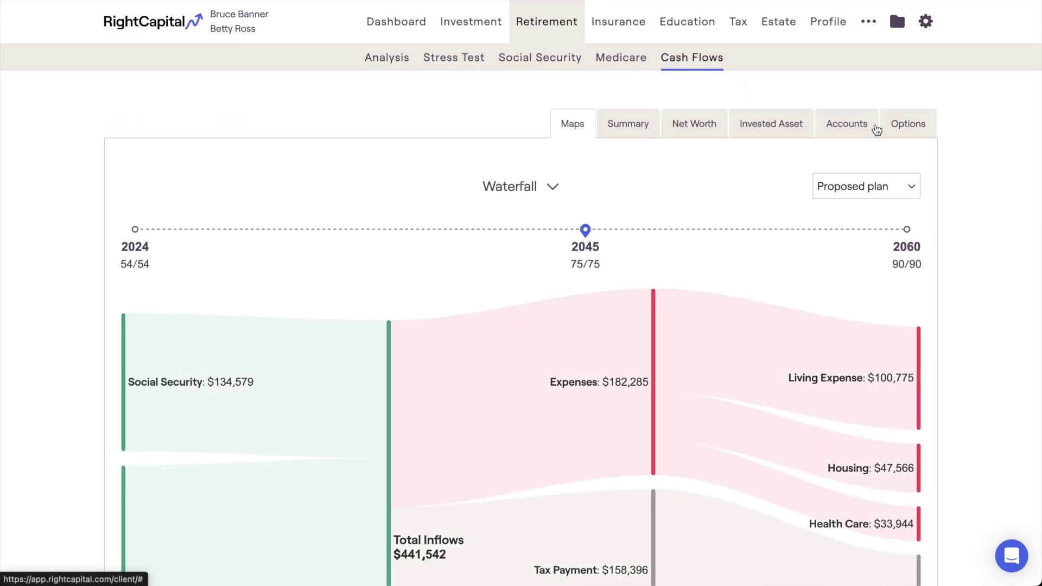
pyautogui.click(885, 130)
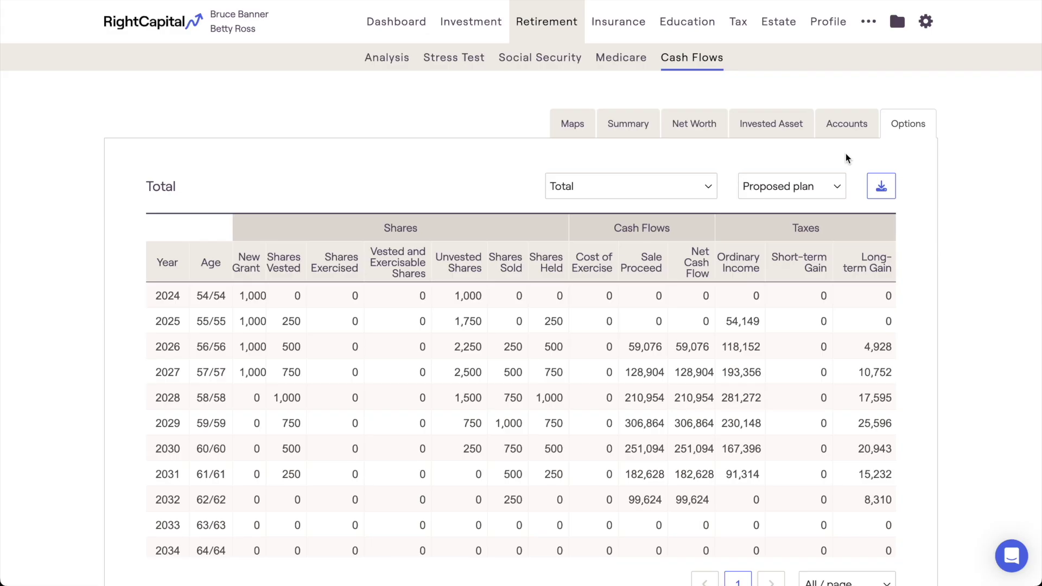
# Step: Open the cash flow Summary and limit the table to 5 rows per page
pyautogui.click(646, 140)
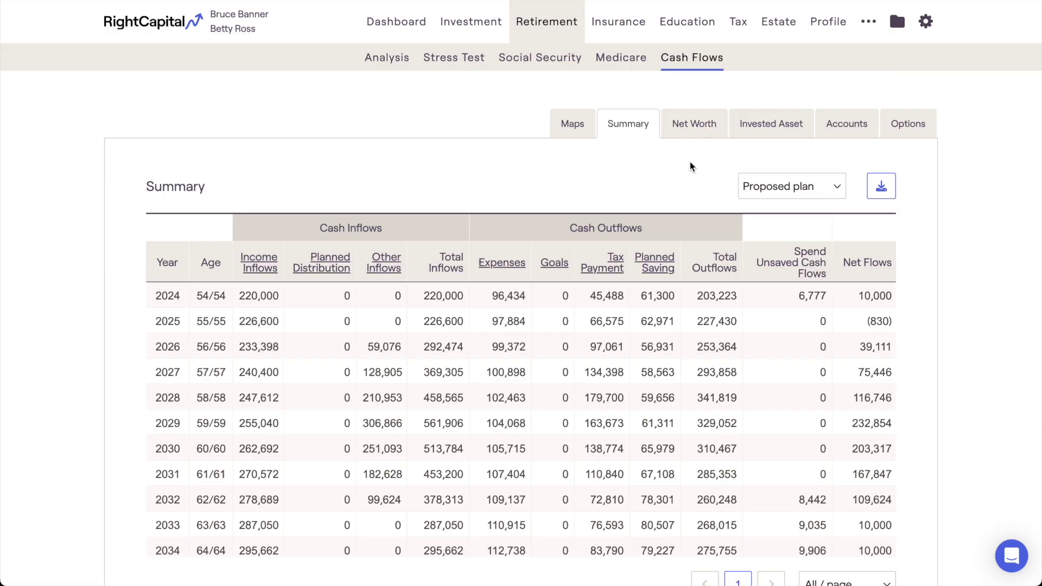
pyautogui.scroll(-1, 690, 162)
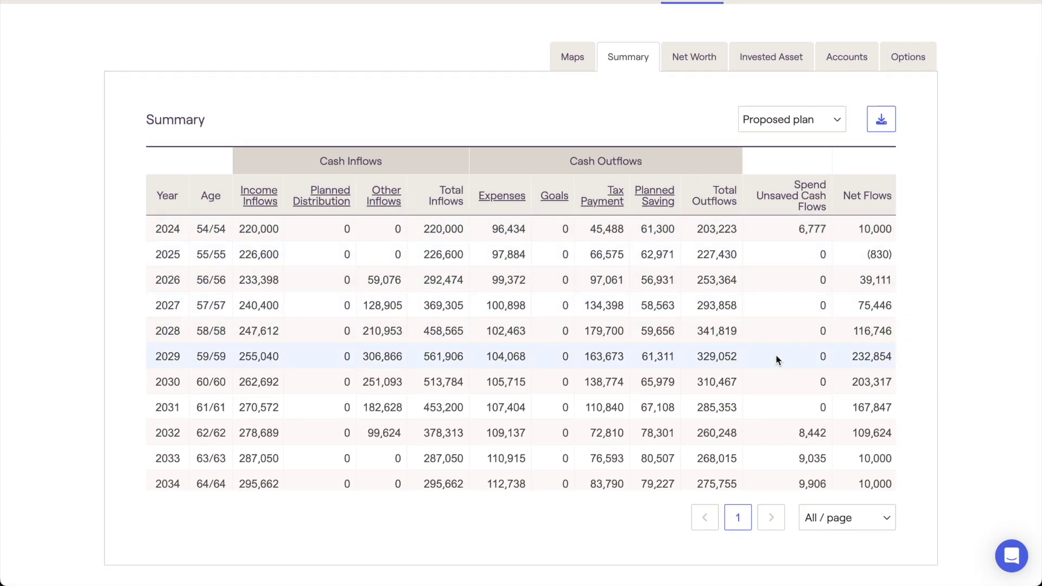
pyautogui.click(868, 518)
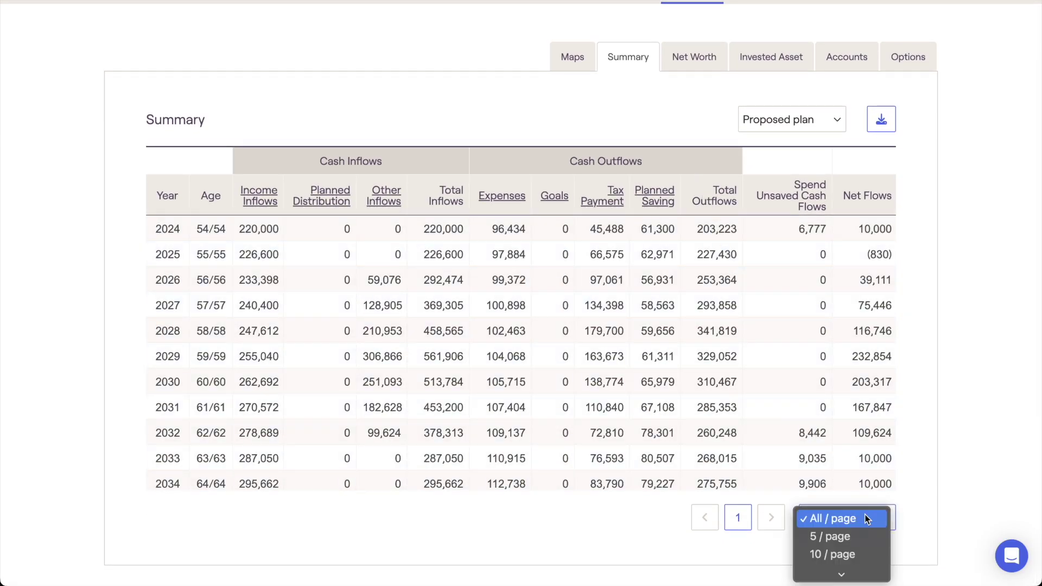
pyautogui.click(858, 534)
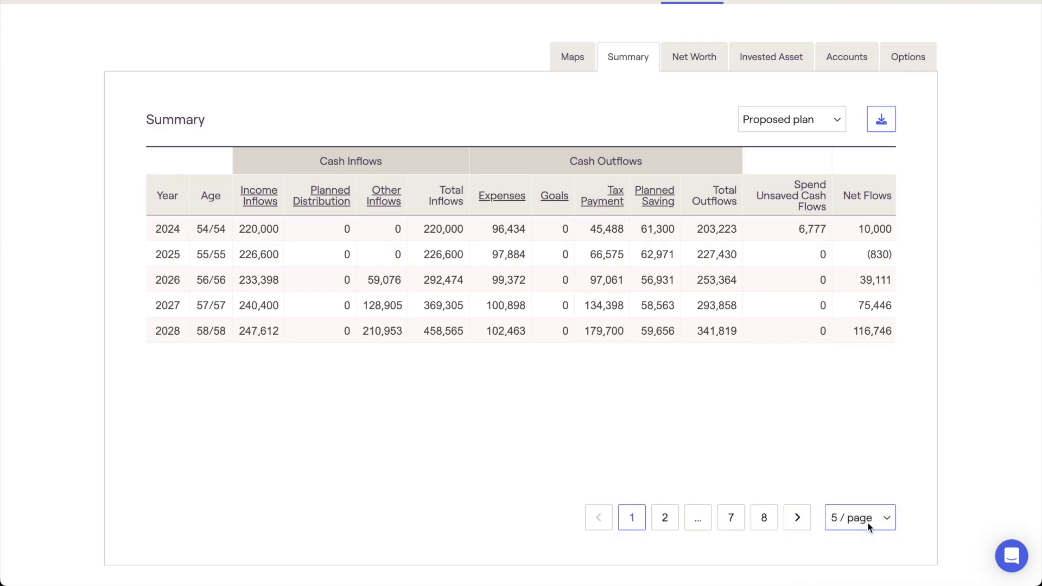
# Step: Set the Summary table to 10 rows per page and page forward to the years 2044 to 2053
pyautogui.click(865, 525)
pyautogui.click(864, 536)
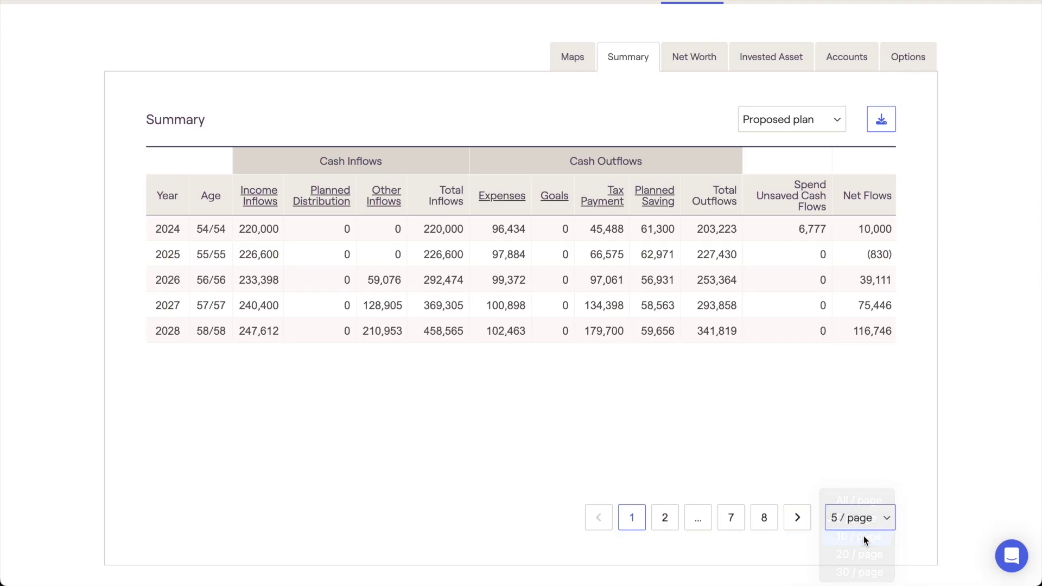
pyautogui.click(798, 519)
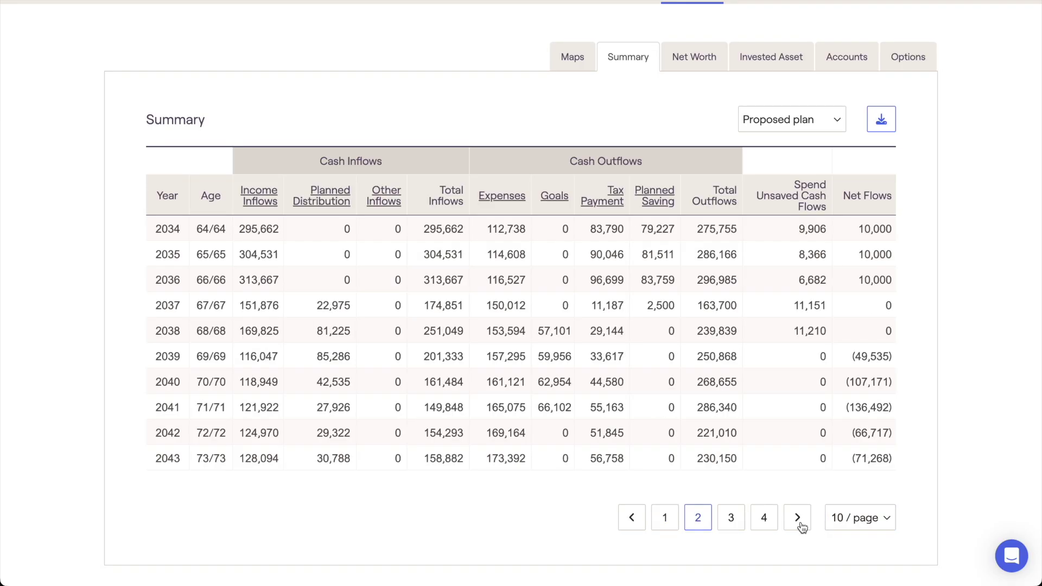
pyautogui.click(798, 519)
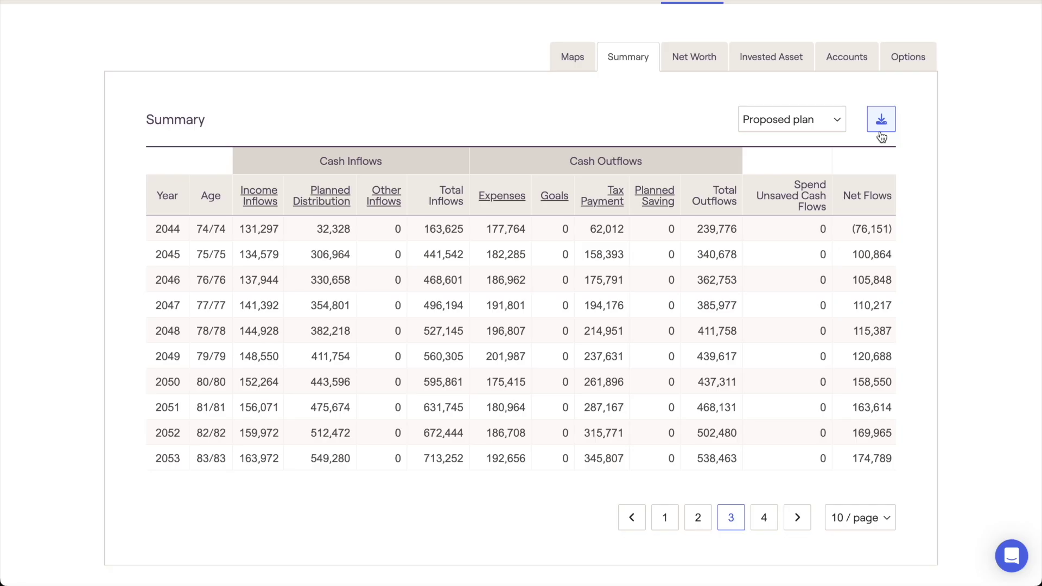
# Step: Enable "Allow display of scenario-specific cash flows" in the Methodology settings and save the change
pyautogui.scroll(2, 946, 158)
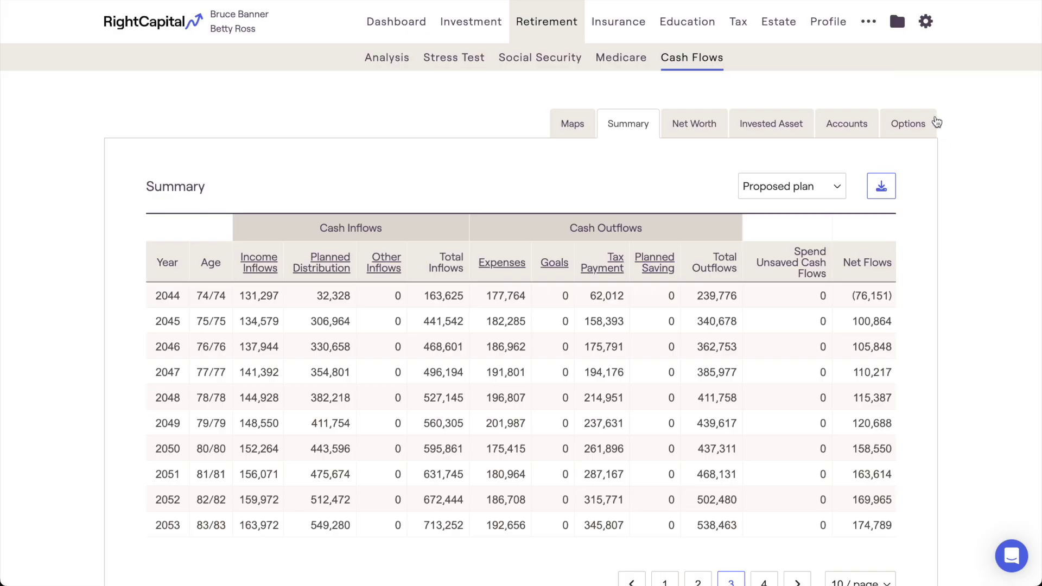
pyautogui.click(922, 38)
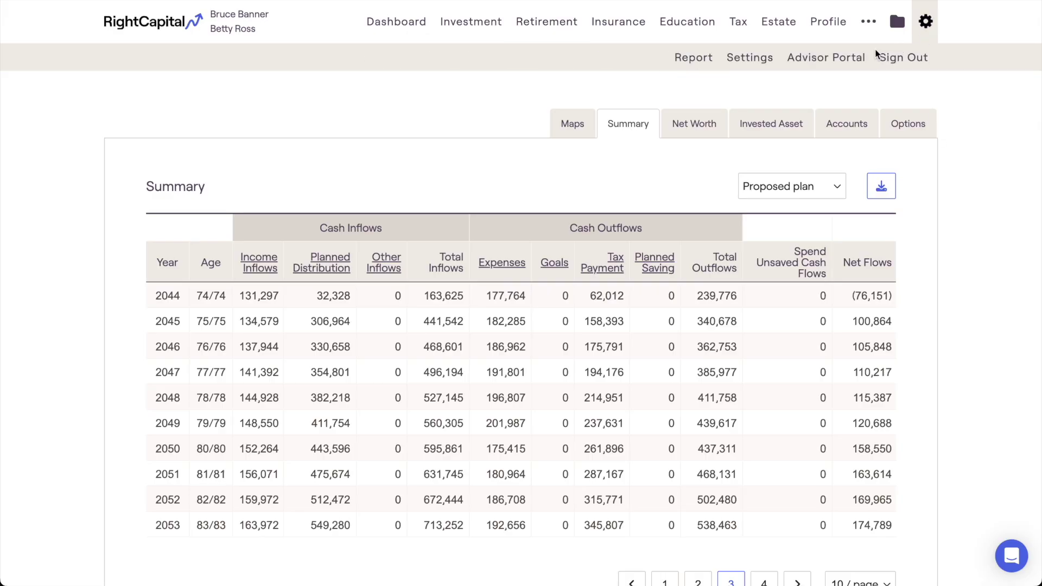
pyautogui.click(766, 69)
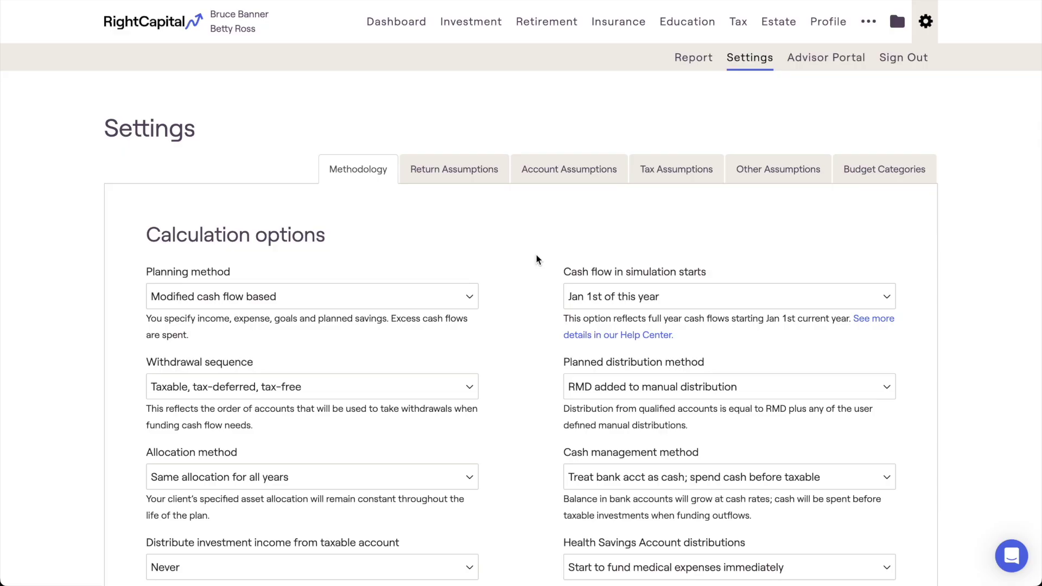
pyautogui.scroll(-5, 537, 255)
pyautogui.scroll(-2, 537, 255)
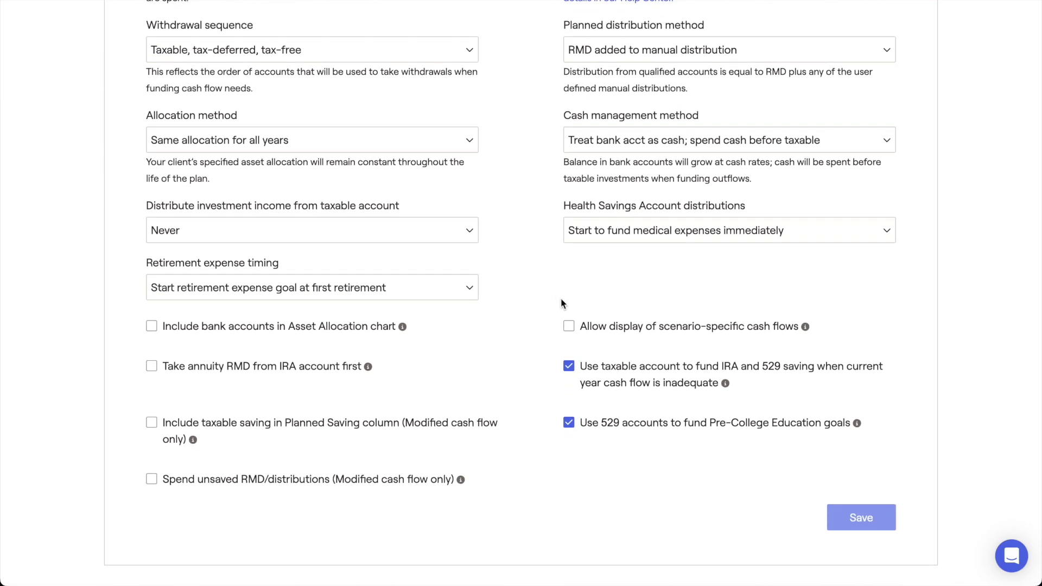
pyautogui.click(571, 327)
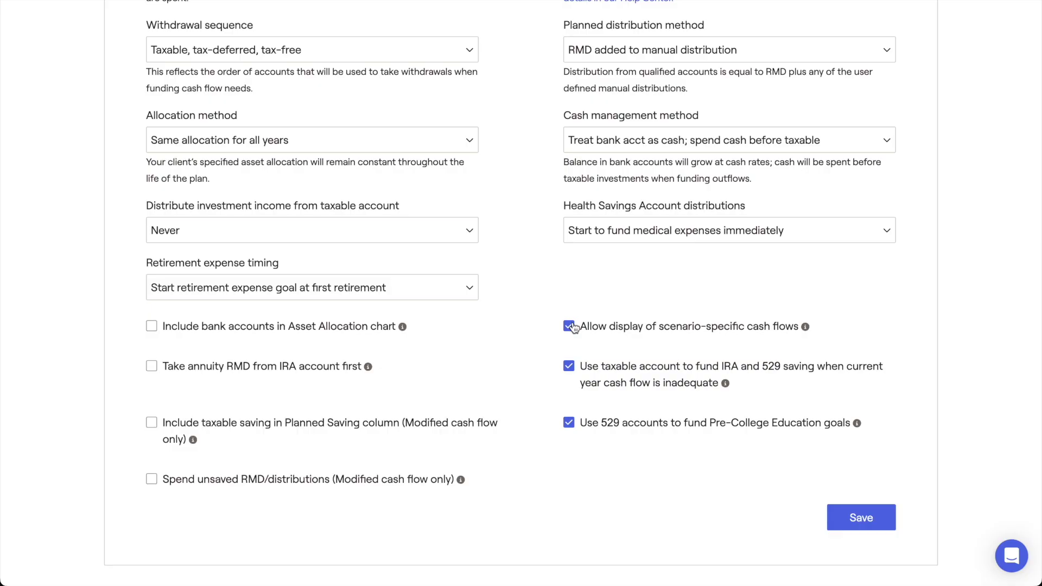
pyautogui.click(830, 520)
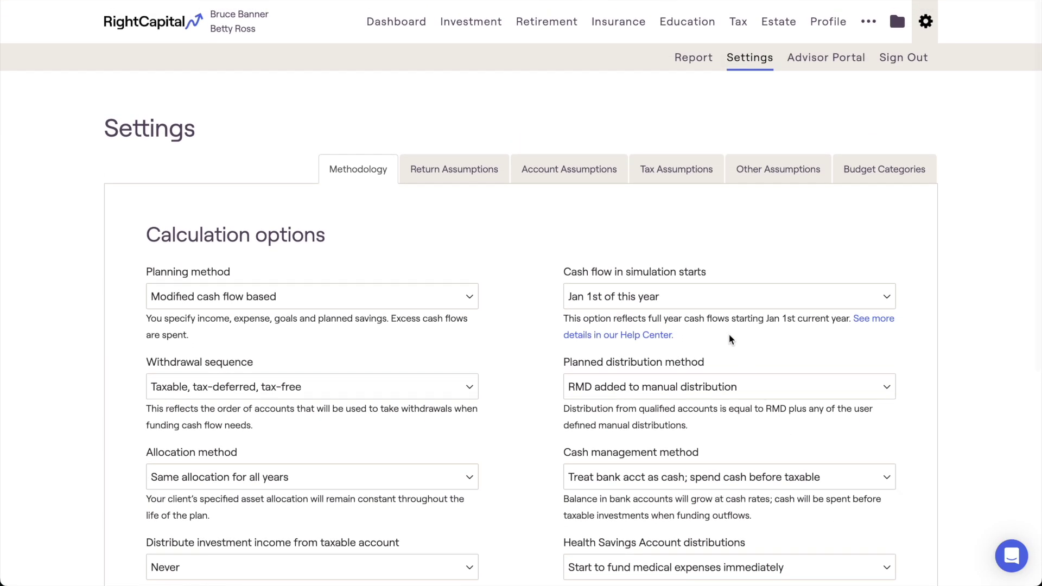
# Step: Go back to the Retirement Cash Flows Summary and list the available market scenarios beside Baseline
pyautogui.click(558, 34)
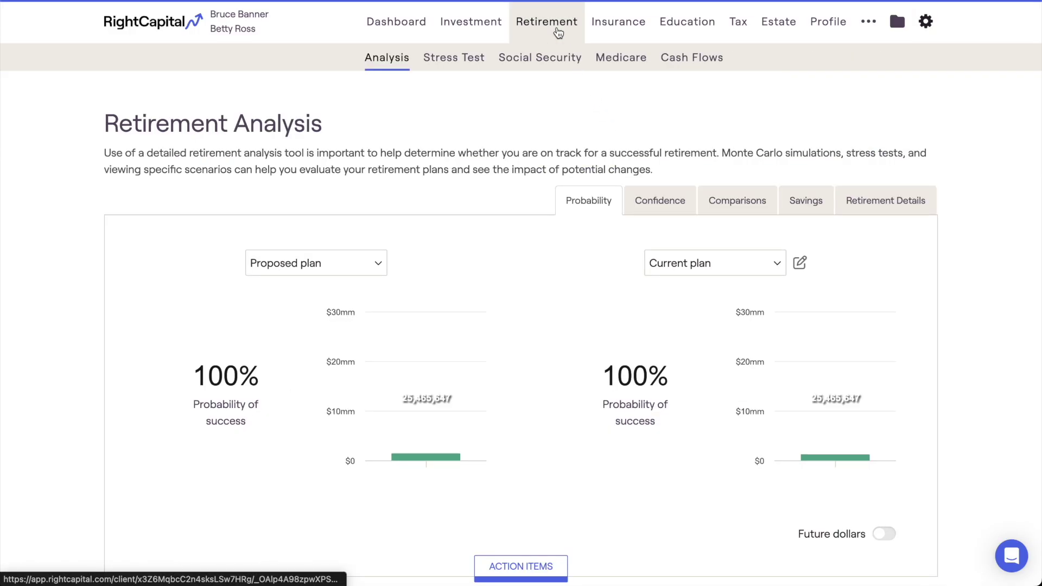
pyautogui.click(666, 66)
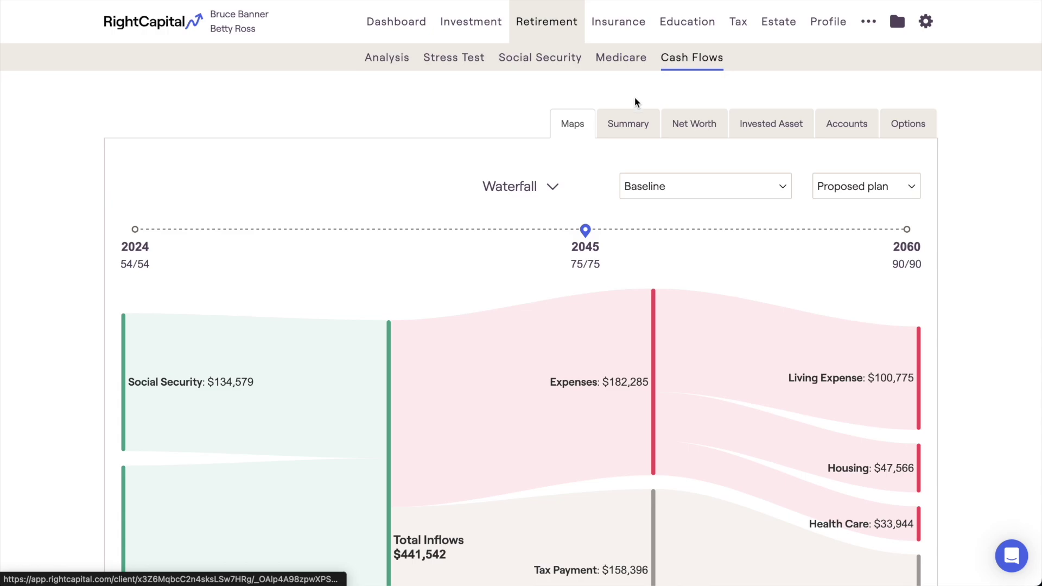
pyautogui.click(615, 132)
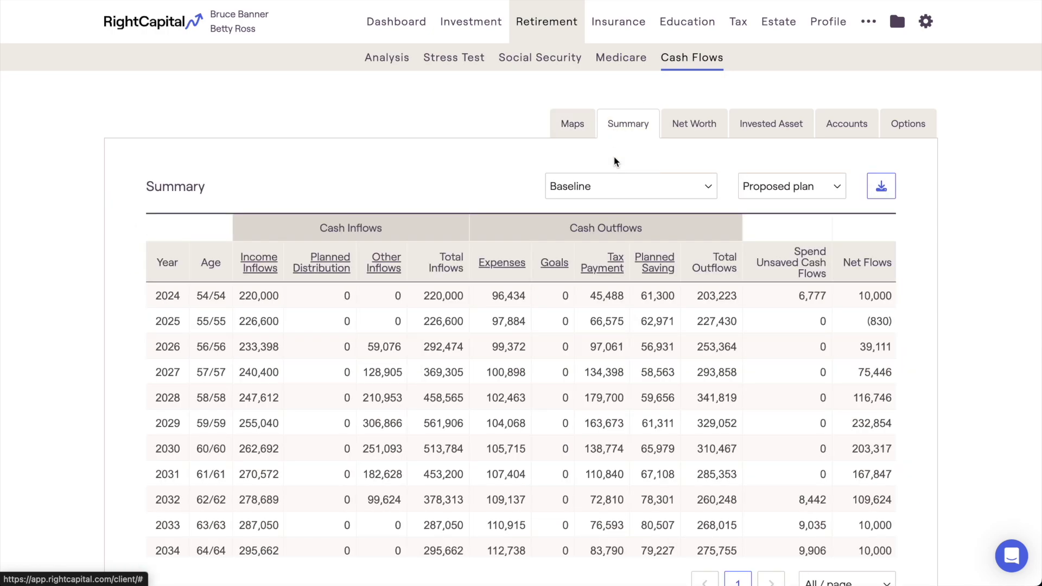
pyautogui.click(616, 187)
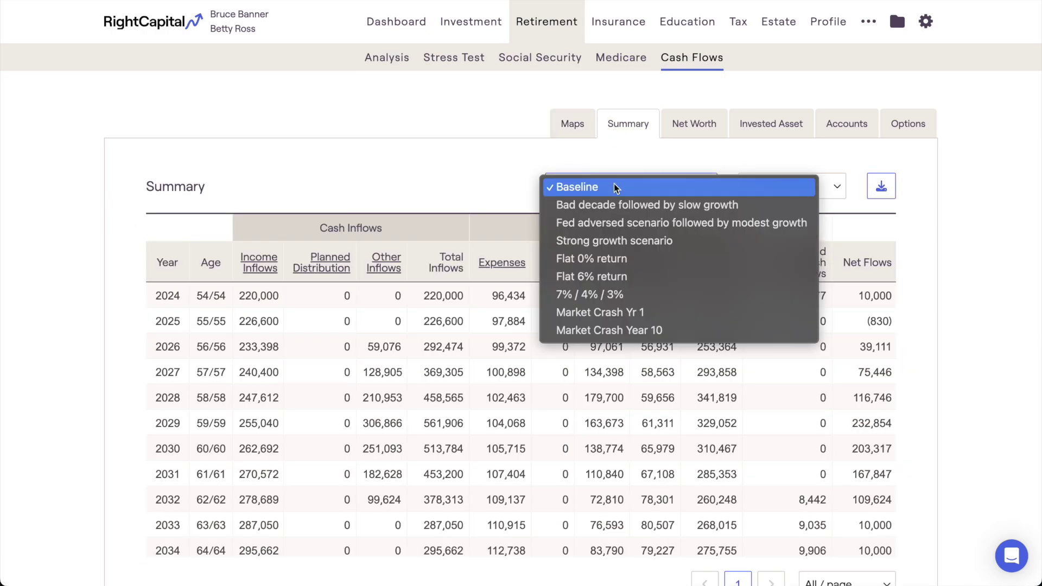
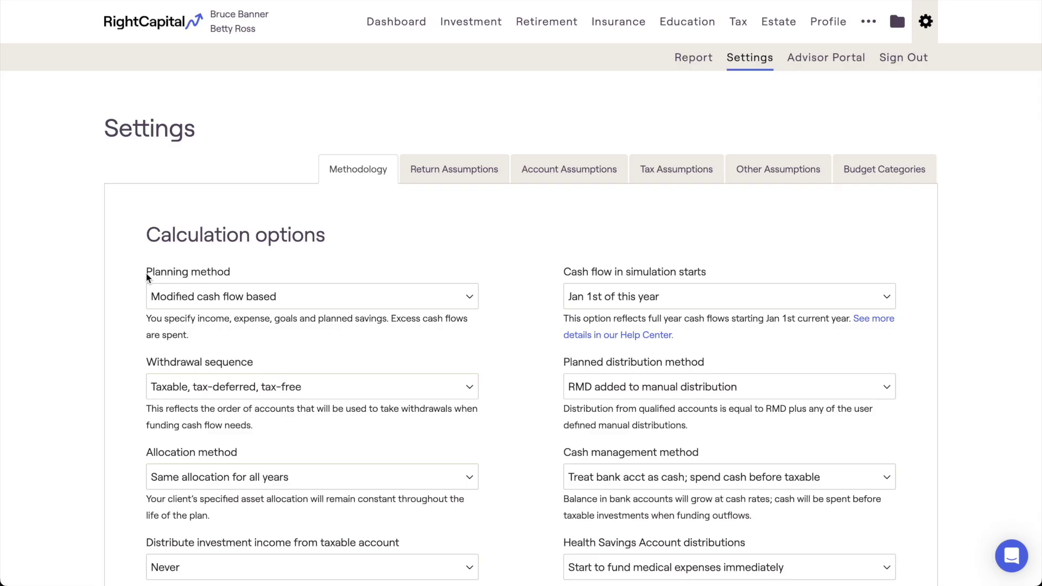
# Step: Switch the planning method to Cash flow based and highlight its description
pyautogui.moveTo(145, 273); pyautogui.dragTo(237, 277)
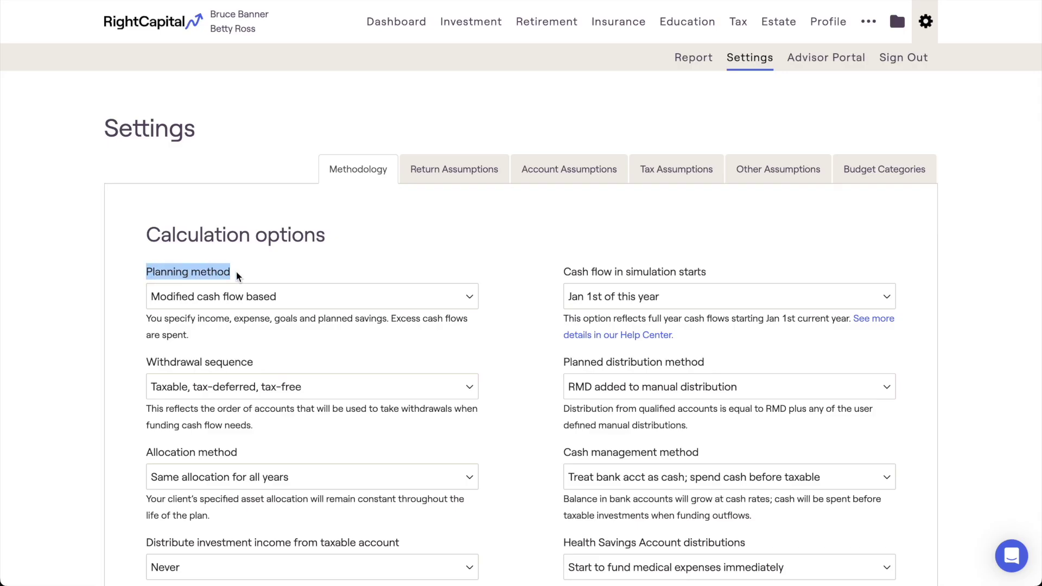
pyautogui.click(238, 276)
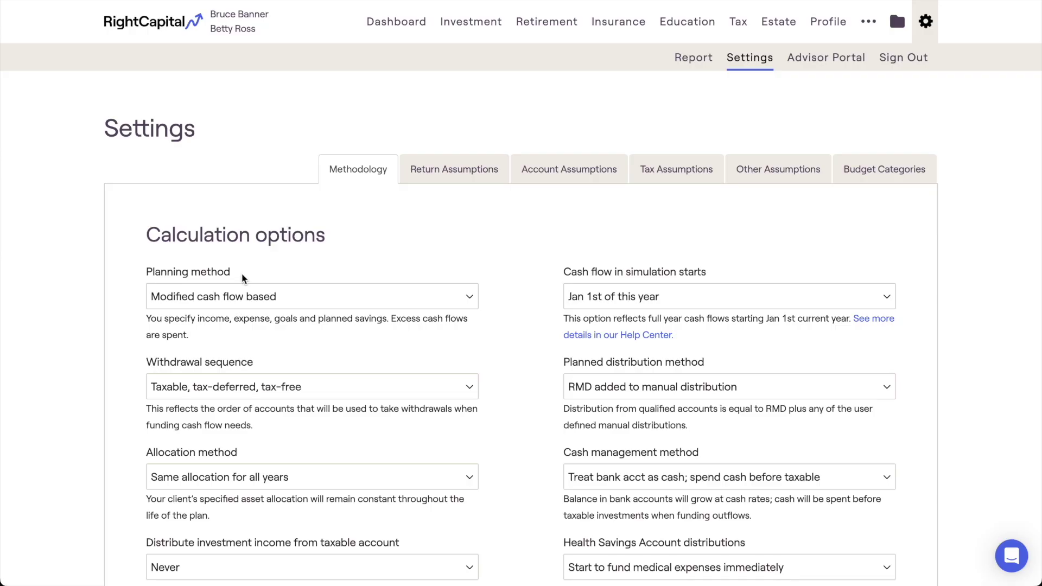
pyautogui.click(292, 298)
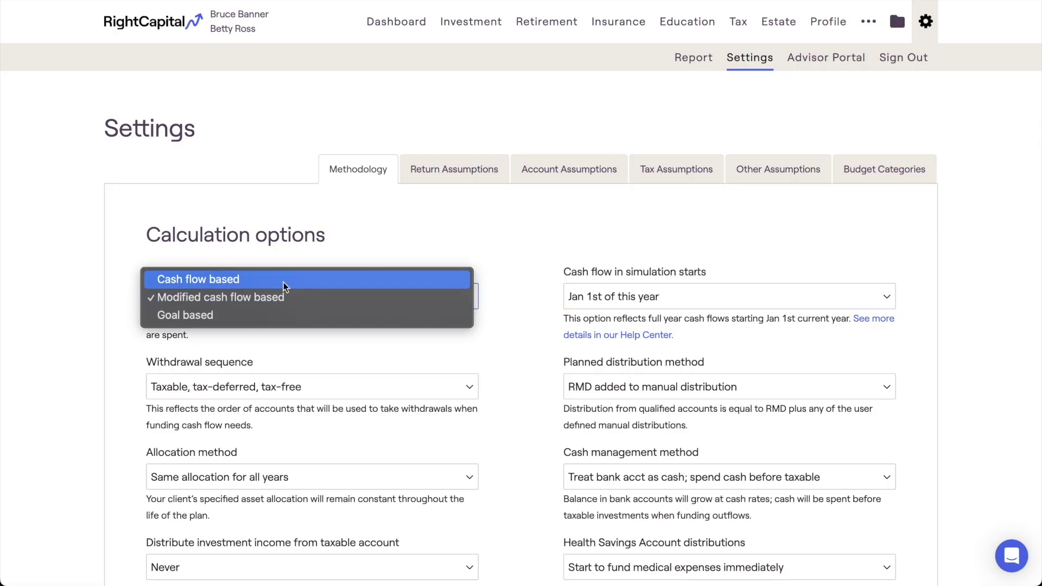
pyautogui.click(283, 287)
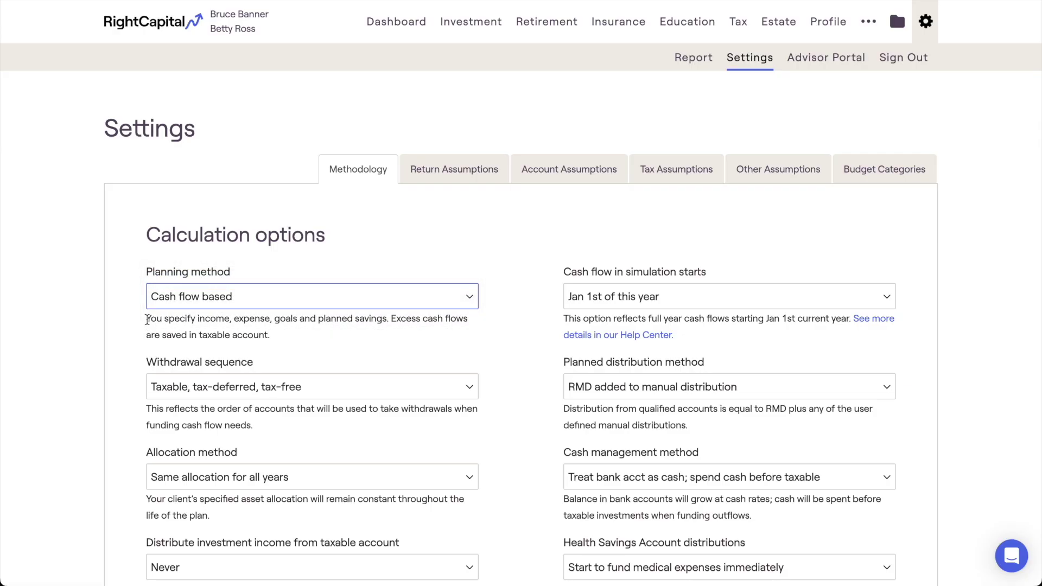
pyautogui.moveTo(145, 323); pyautogui.dragTo(273, 338)
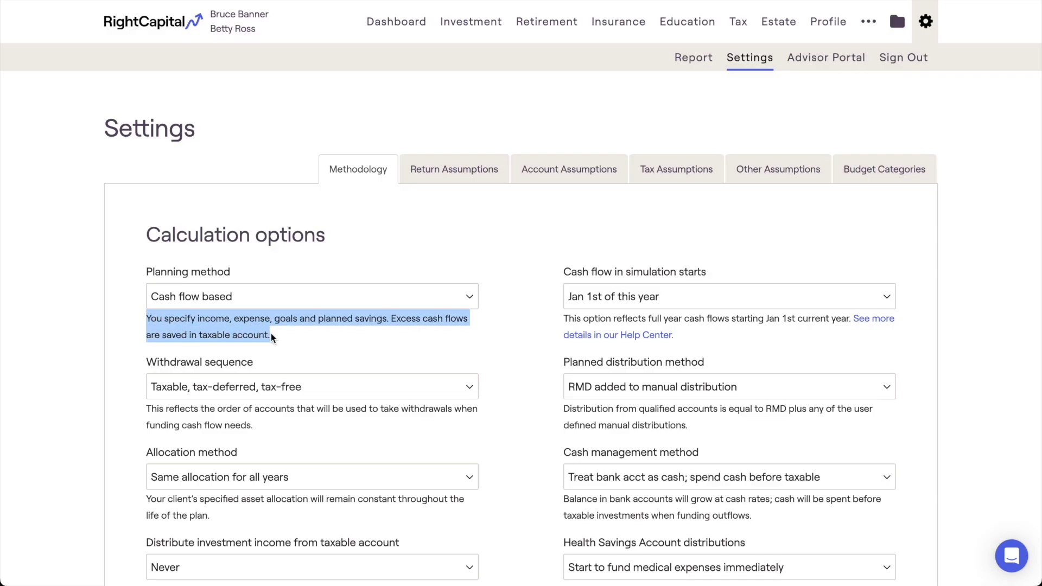
# Step: Switch the planning method to Modified cash flow based and highlight its explanatory text
pyautogui.click(268, 298)
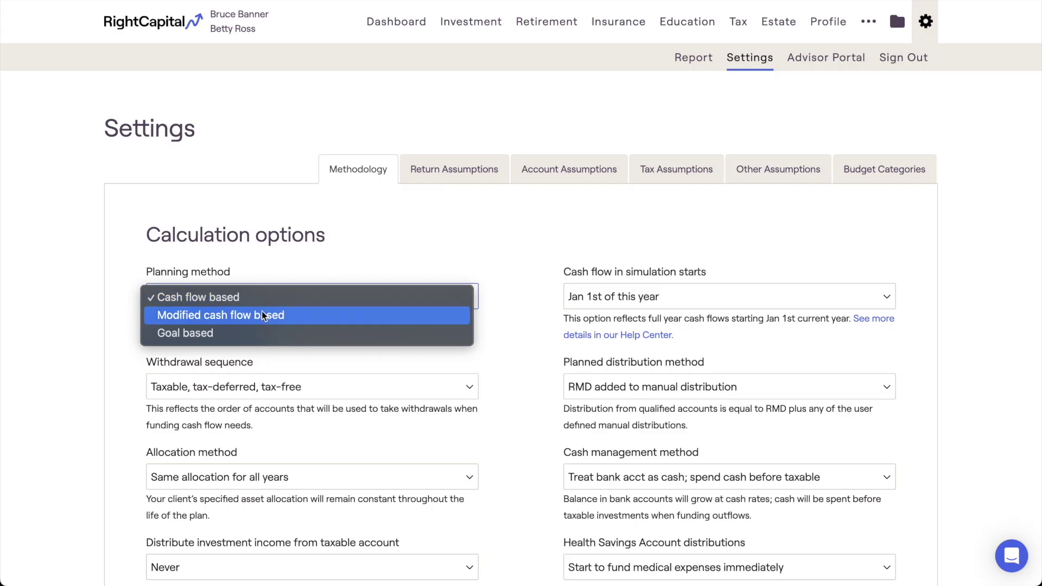
pyautogui.click(264, 316)
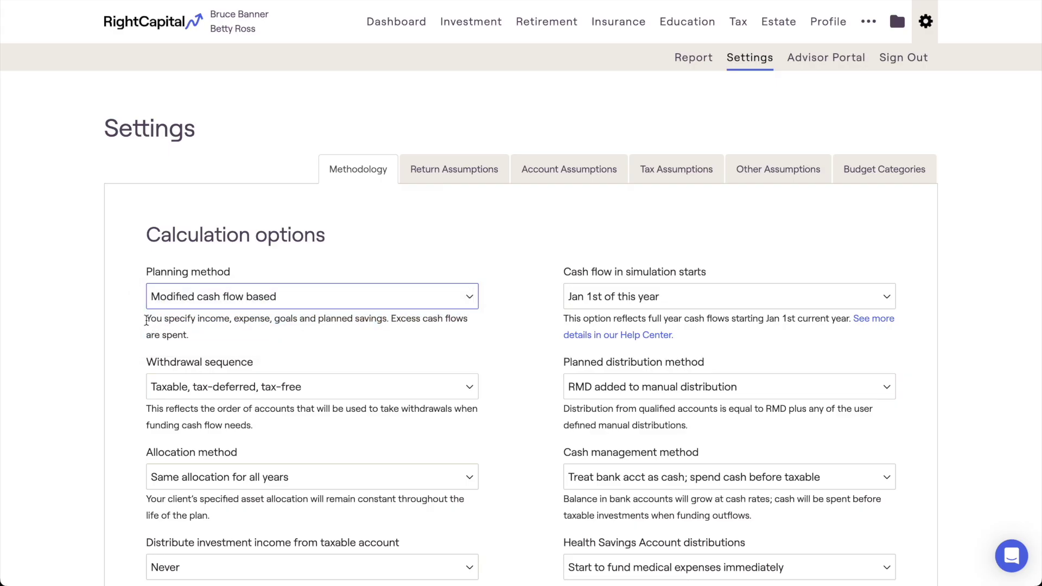
pyautogui.moveTo(145, 319); pyautogui.dragTo(197, 336)
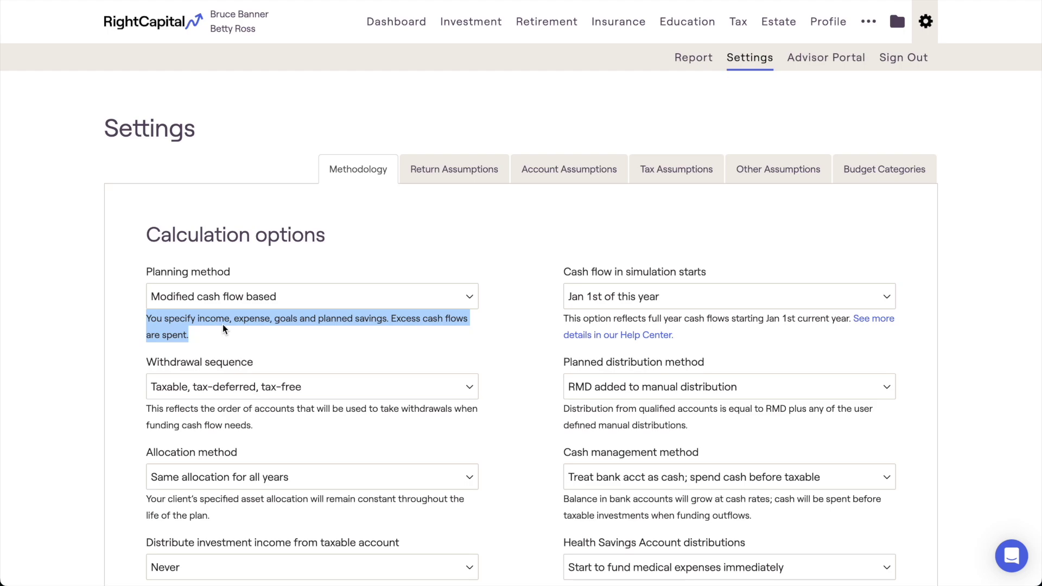
# Step: Set the planning method to Goal based, highlight its description, and save the Methodology settings
pyautogui.click(278, 301)
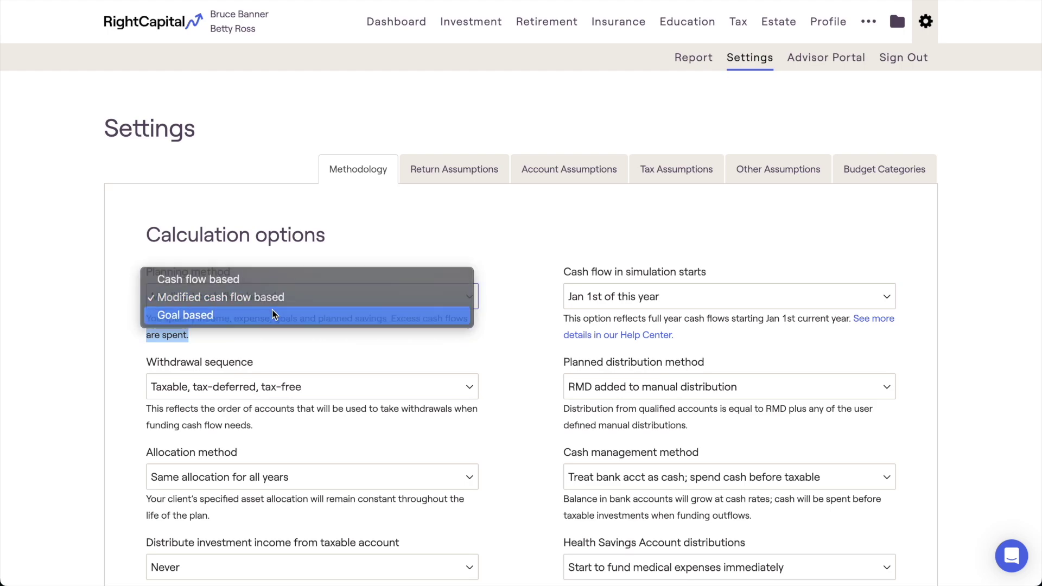
pyautogui.click(274, 315)
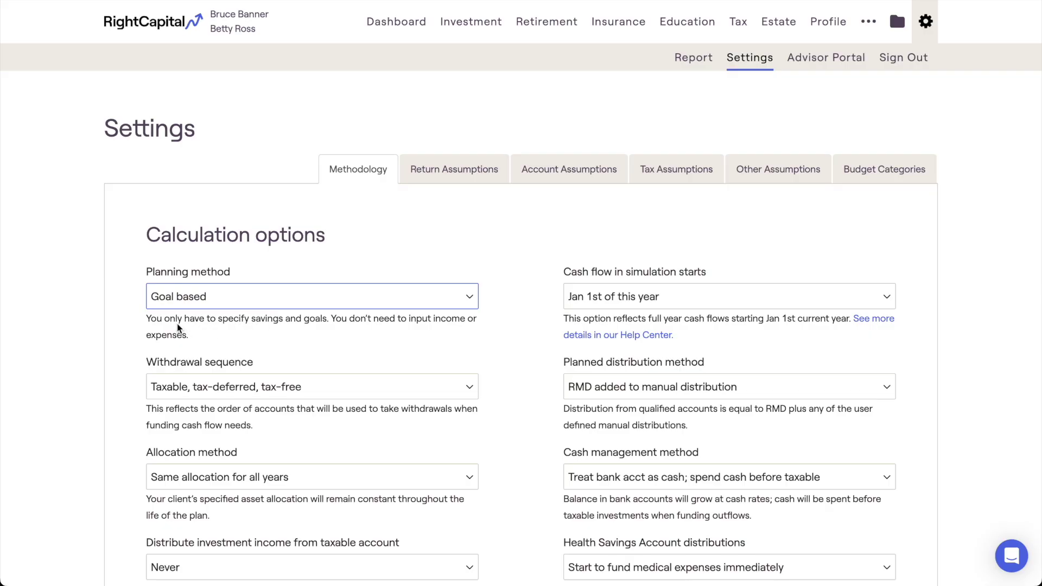
pyautogui.moveTo(146, 317); pyautogui.dragTo(194, 335)
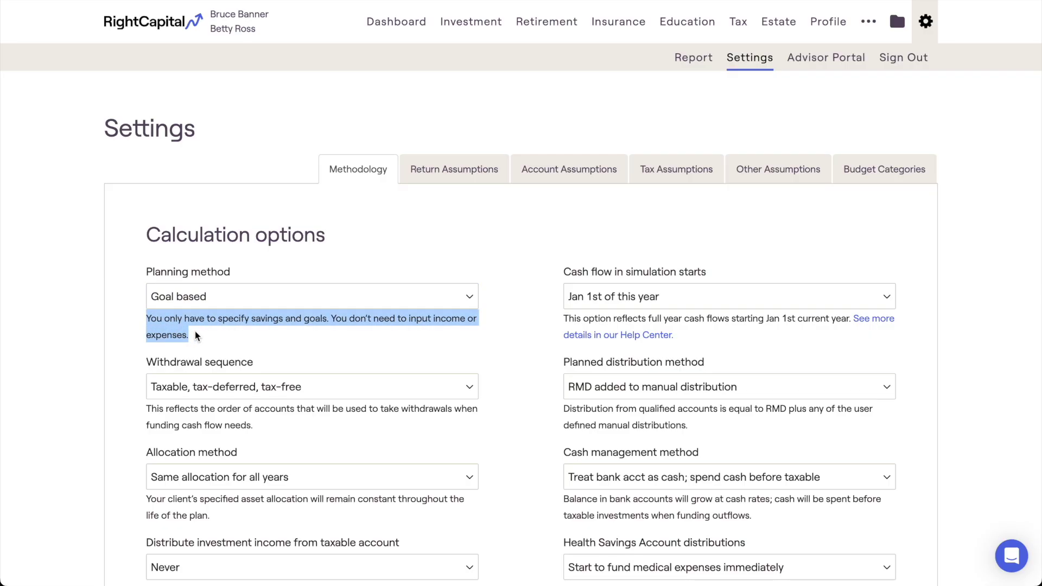
pyautogui.click(195, 334)
pyautogui.scroll(-5, 195, 333)
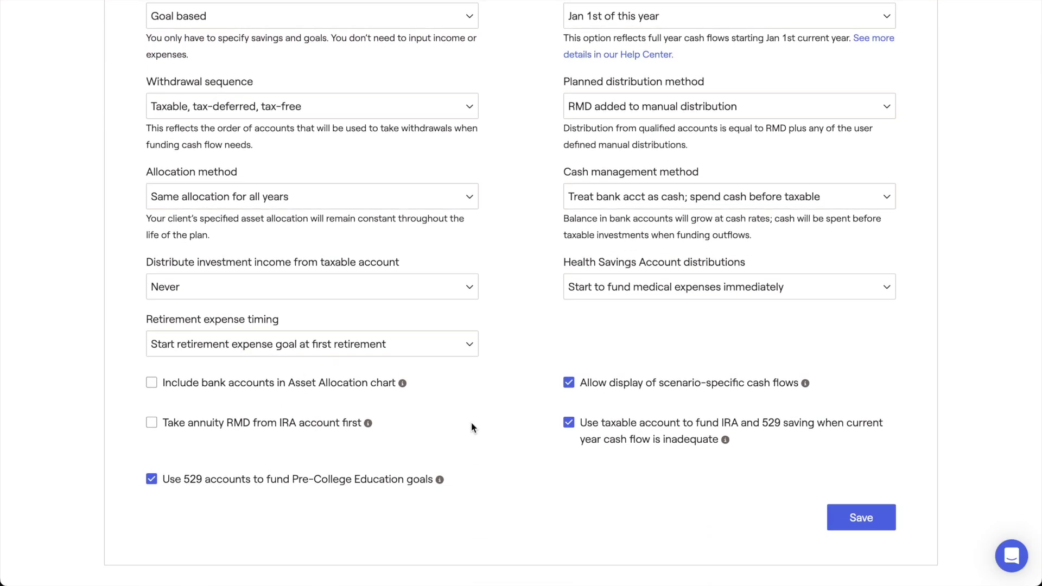
pyautogui.click(831, 516)
# Step: Open the Retirement Cash Flows page to check which views the goal-based method offers
pyautogui.scroll(5, 755, 398)
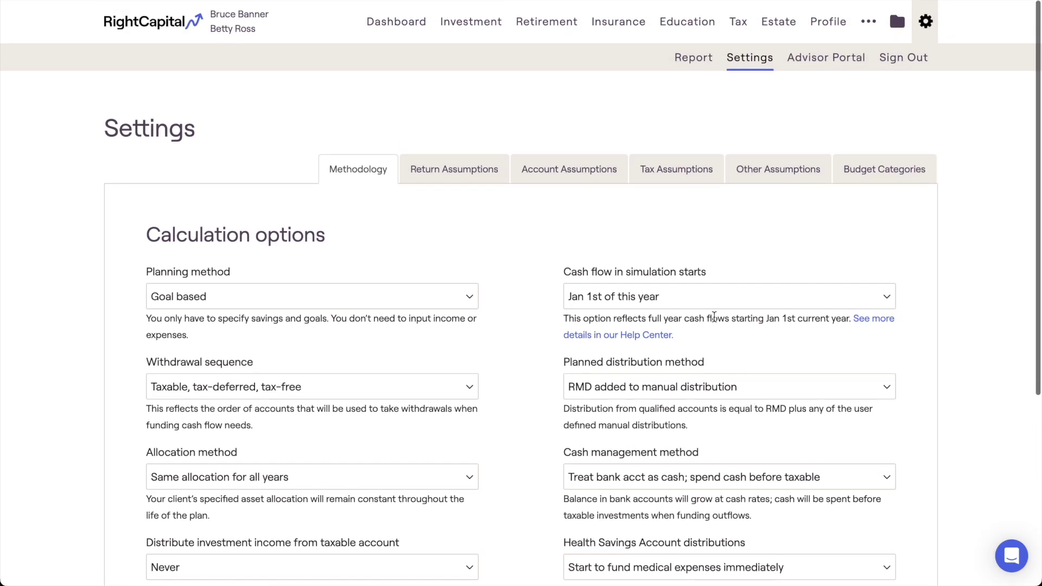
pyautogui.click(564, 40)
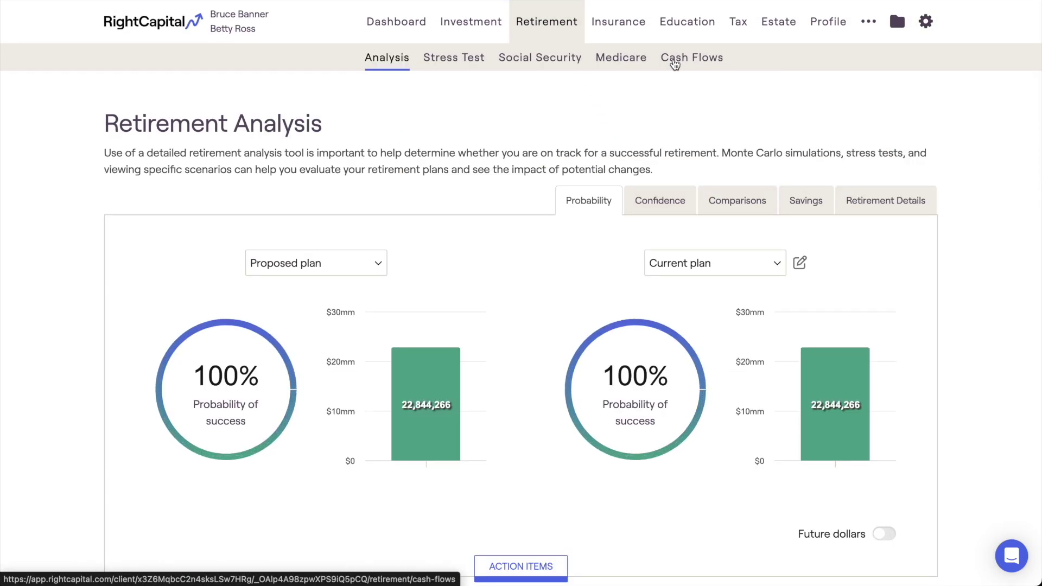
pyautogui.click(673, 62)
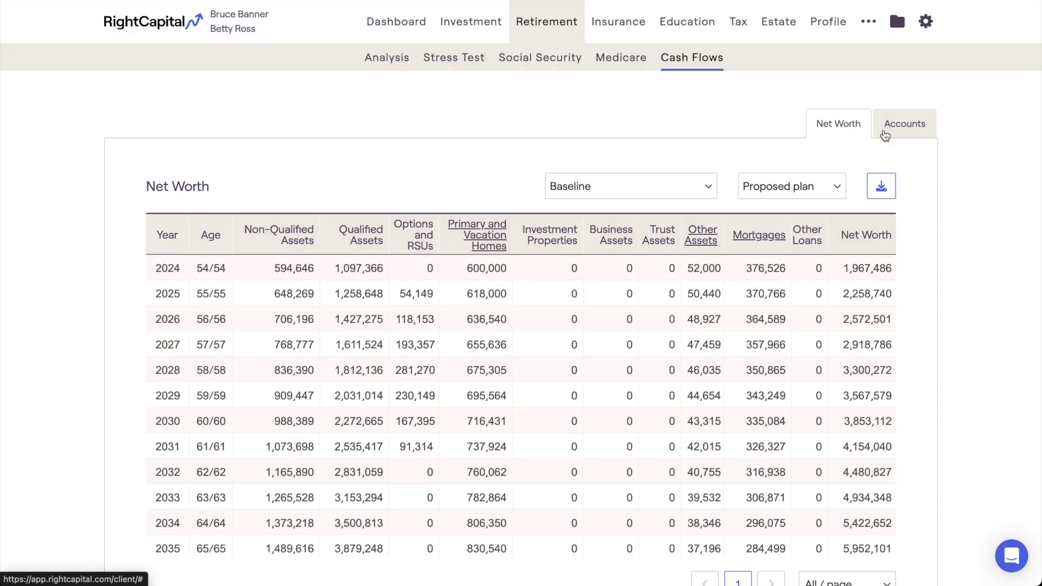
# Step: Return to the Methodology settings, highlight the withdrawal sequence description and list its available options without changing it
pyautogui.moveTo(926, 22)
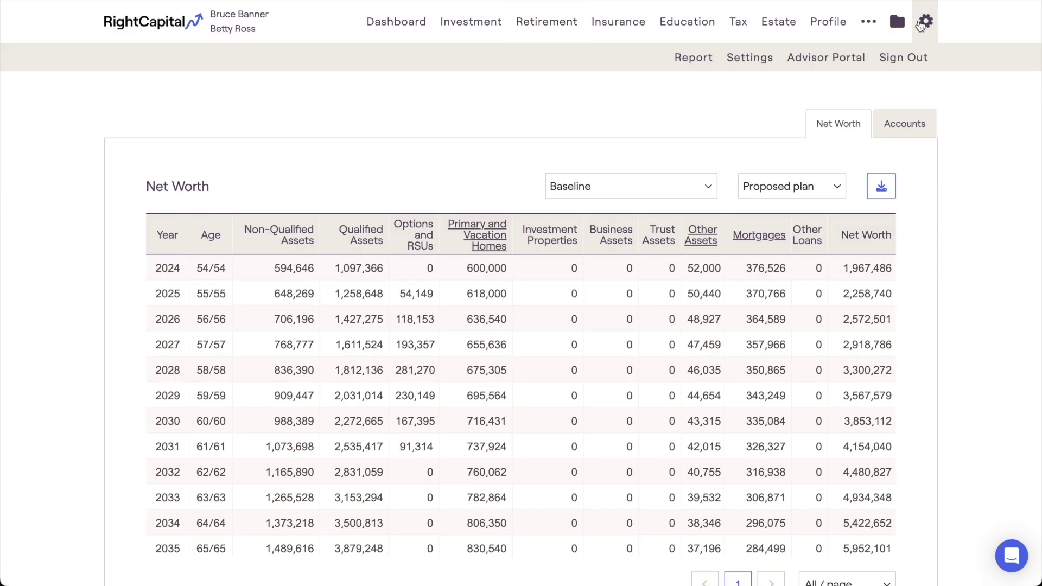
pyautogui.click(767, 65)
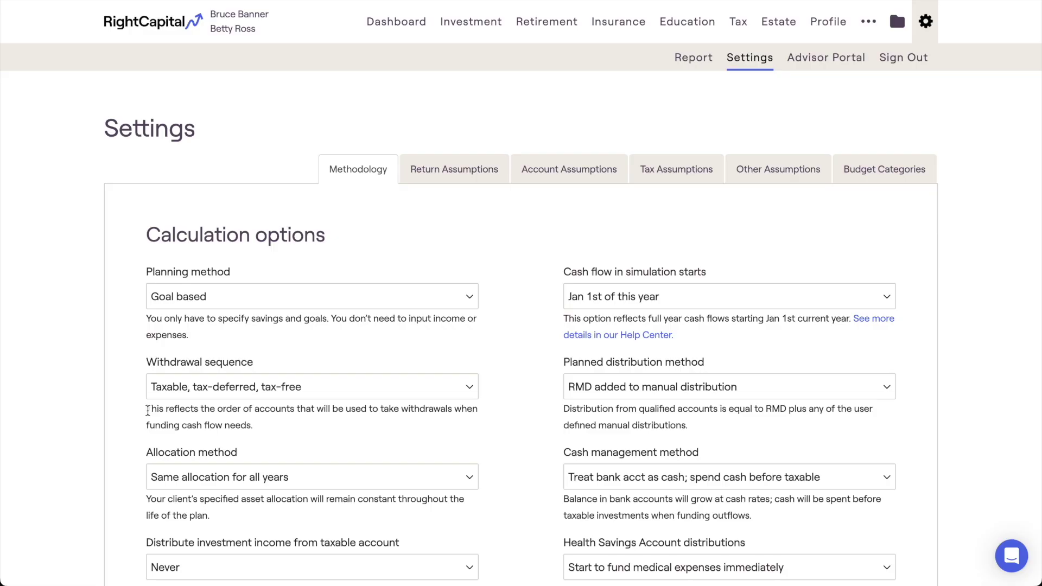
pyautogui.moveTo(147, 409); pyautogui.dragTo(259, 428)
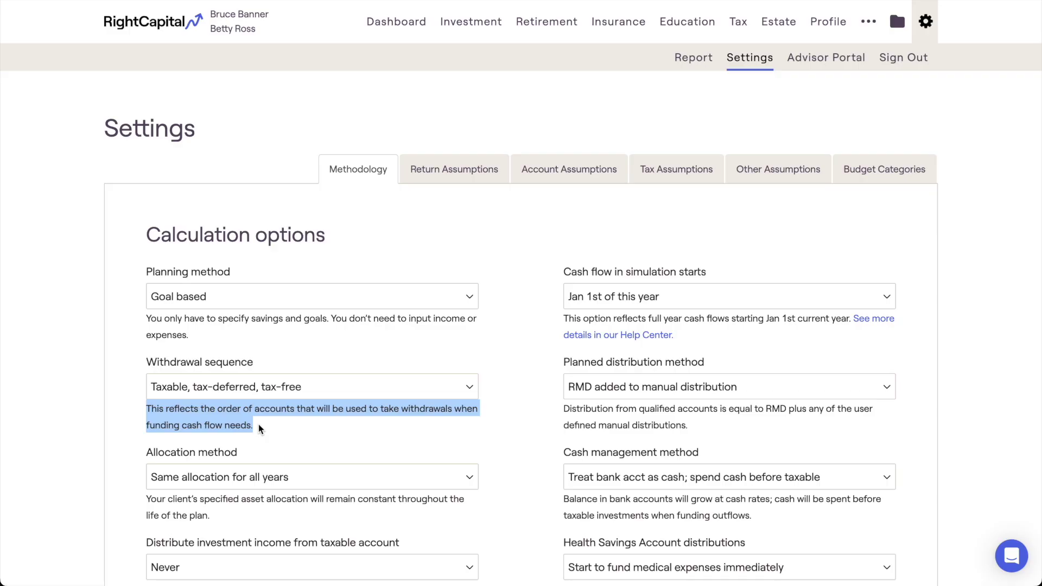
pyautogui.click(307, 392)
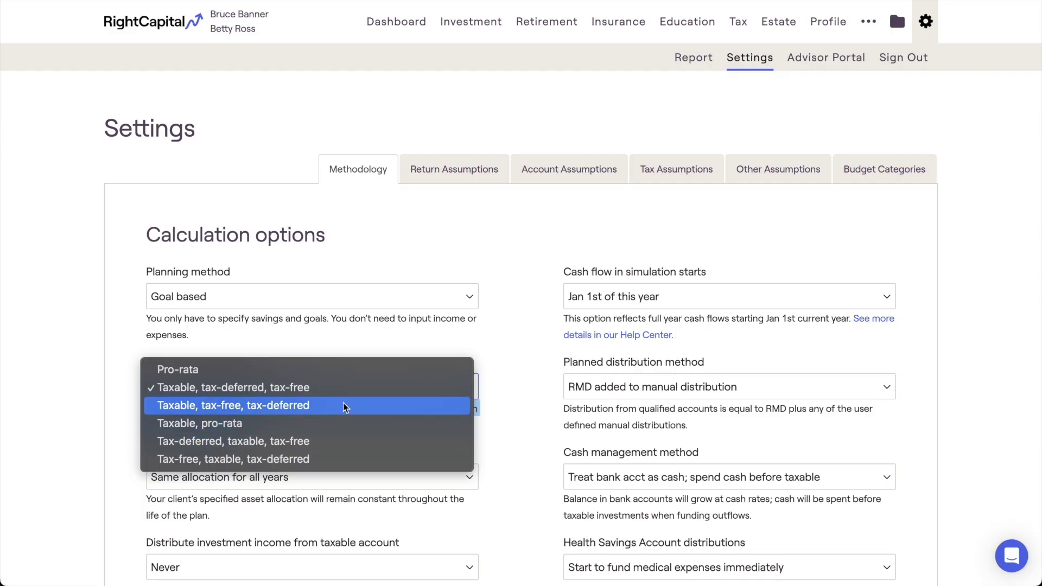
pyautogui.click(384, 348)
pyautogui.click(383, 346)
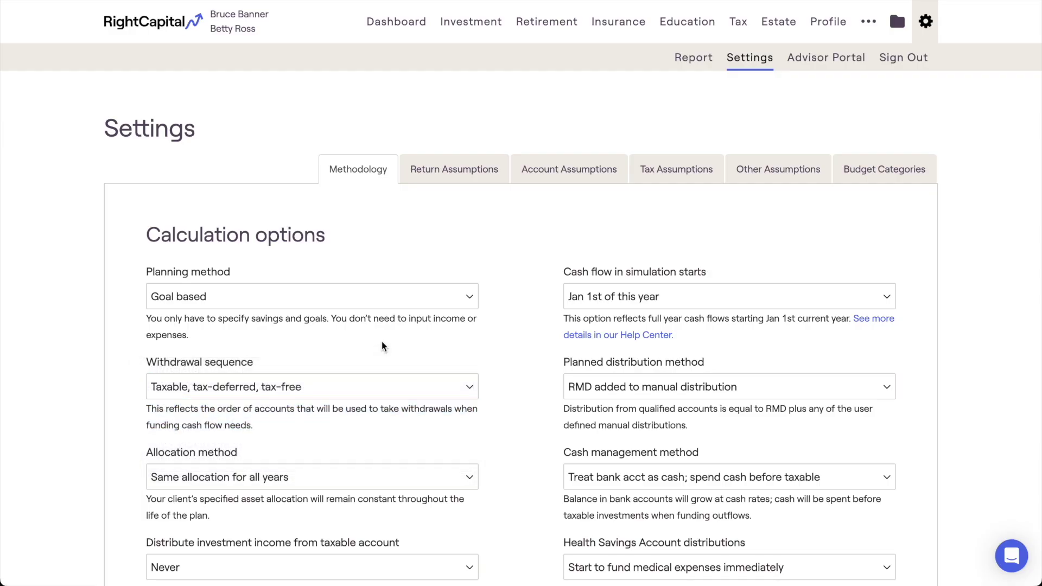
# Step: Highlight the "Cash flow in simulation starts" setting and list its options, keeping the current choice
pyautogui.moveTo(563, 272); pyautogui.dragTo(712, 273)
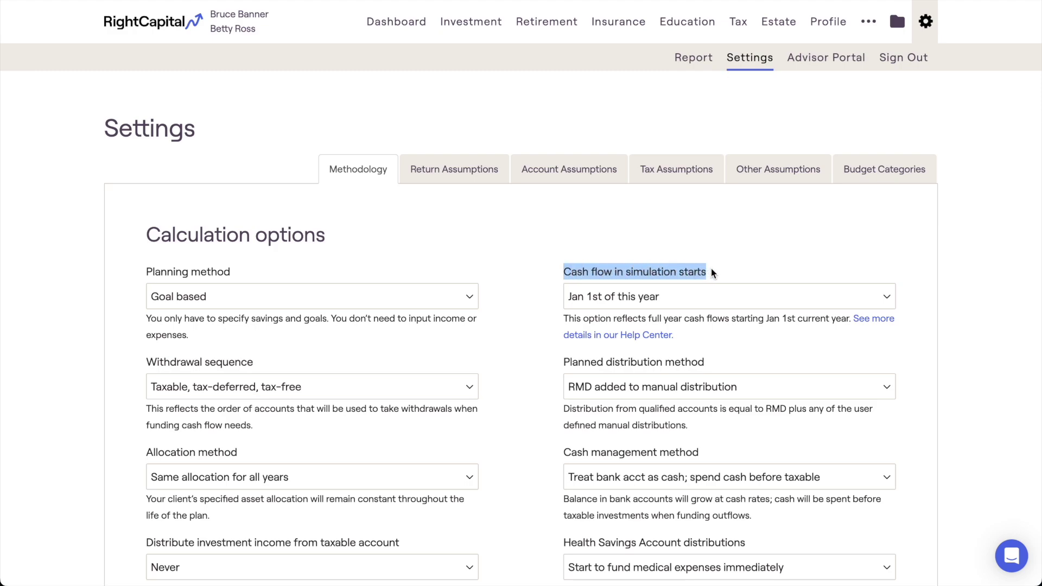
pyautogui.click(712, 273)
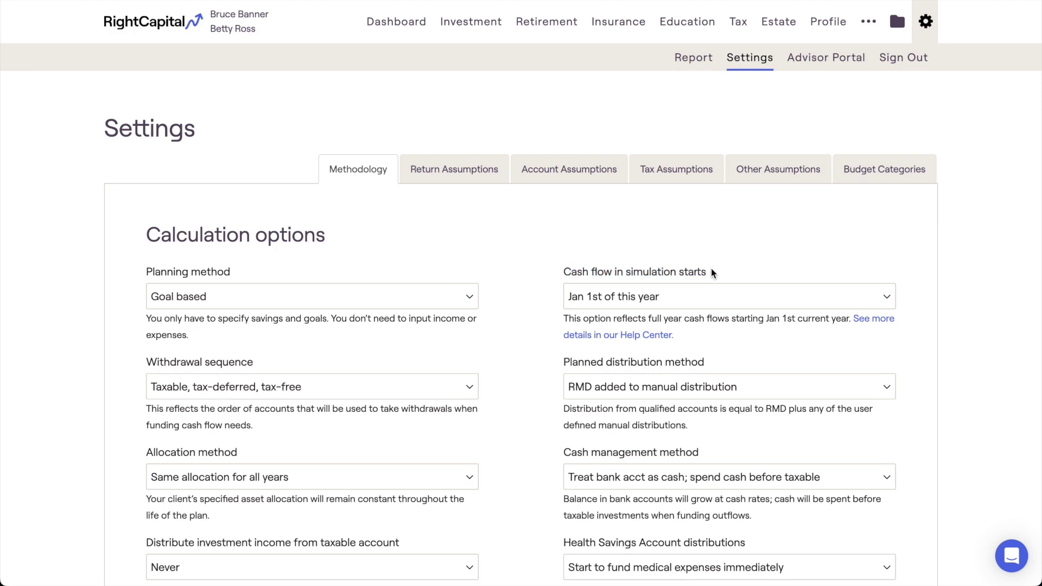
pyautogui.click(692, 295)
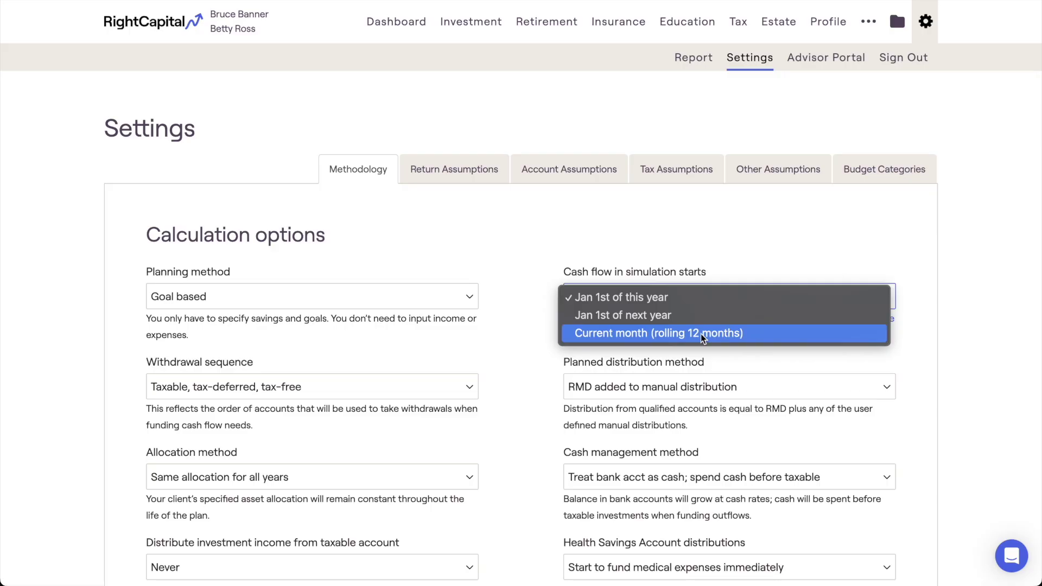
pyautogui.click(727, 275)
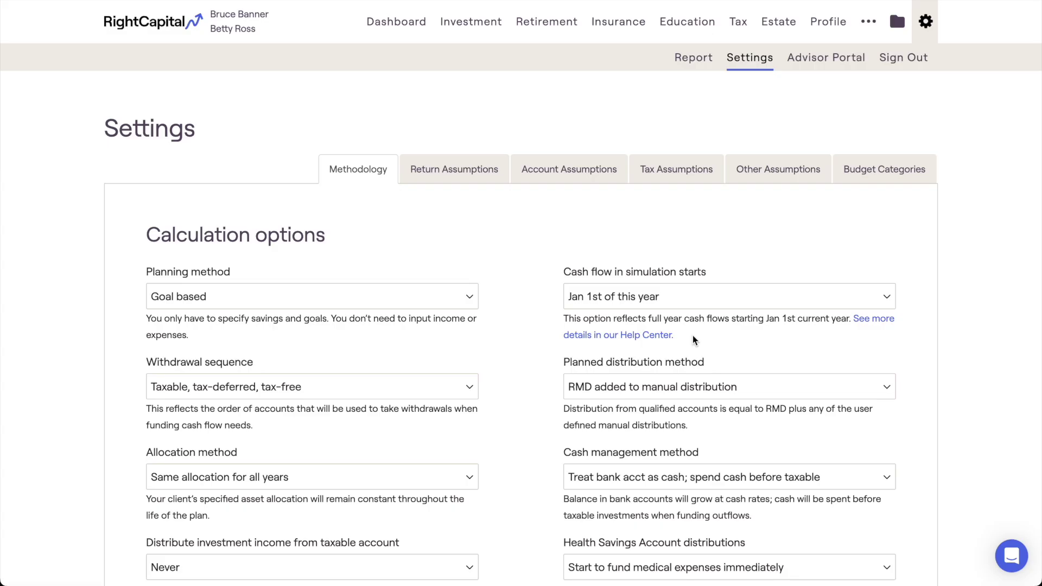
# Step: Look over the remaining Methodology settings and open the RightCapital Help Center from the support chat
pyautogui.scroll(-5, 693, 339)
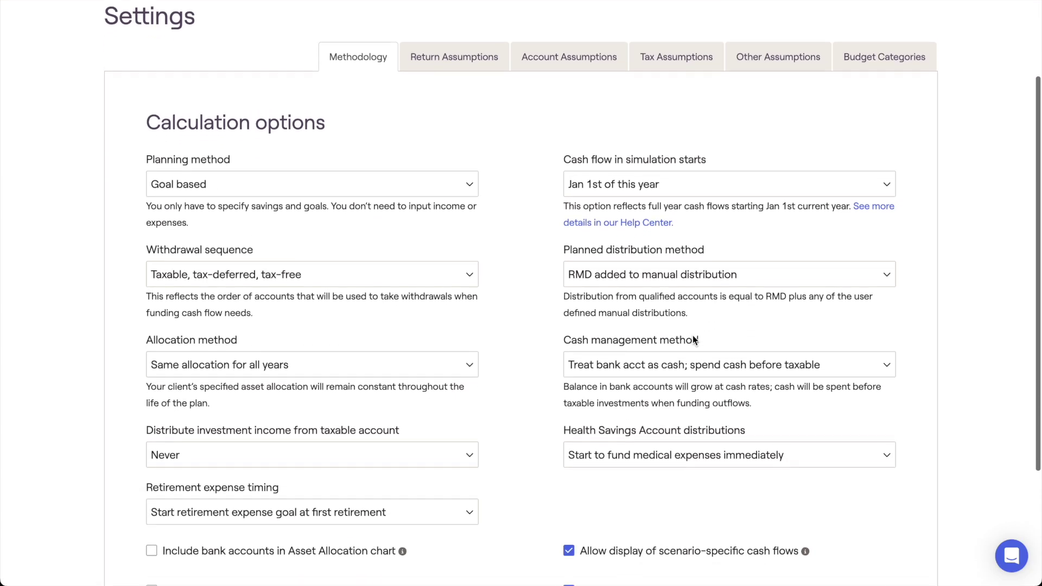
pyautogui.scroll(-1, 693, 340)
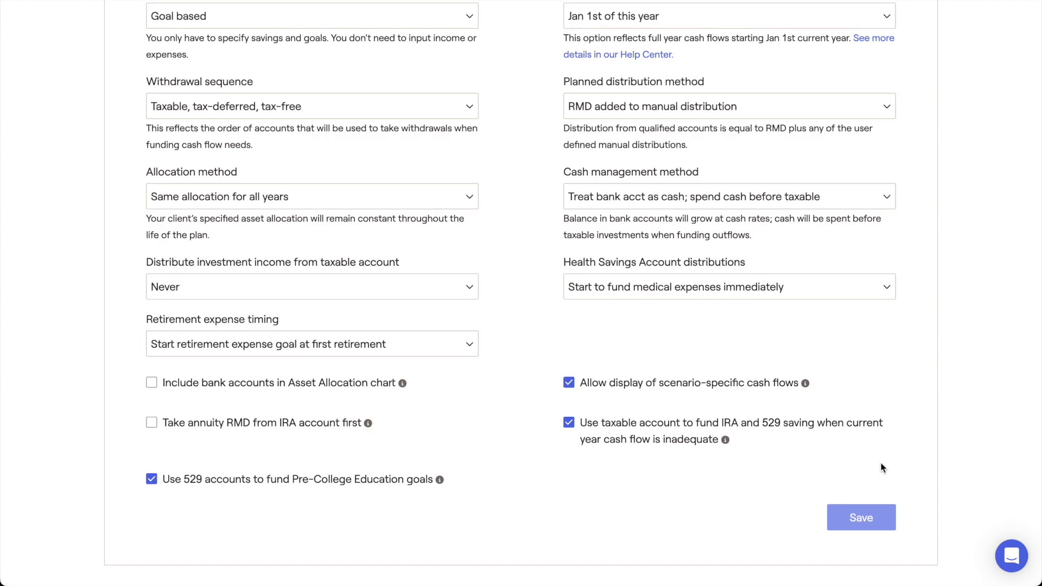
pyautogui.click(1010, 556)
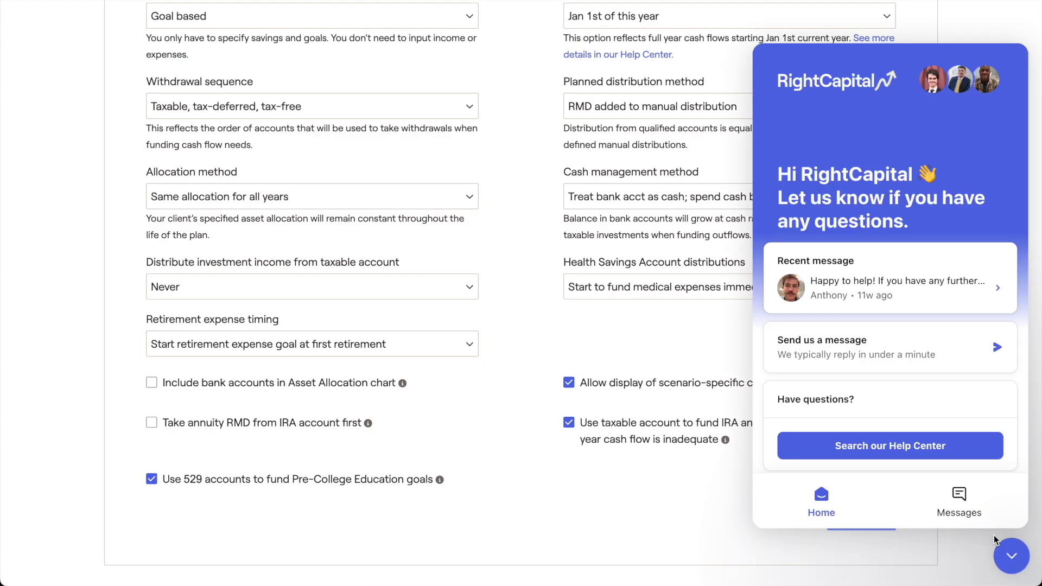
pyautogui.click(943, 457)
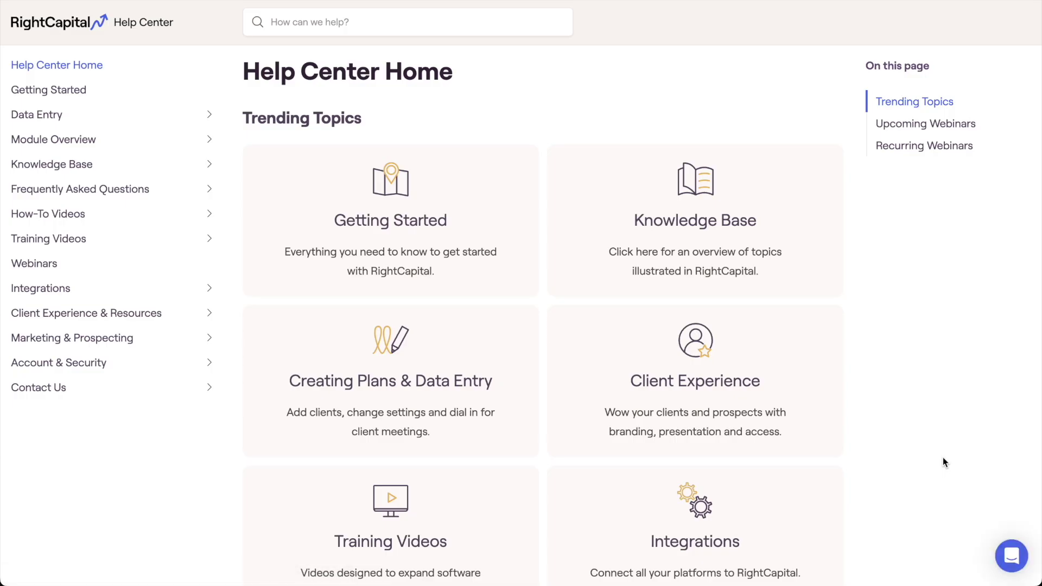
# Step: Search the Help Center for "Methodology" and open the "Individual Client Methodology" Knowledge Base article
pyautogui.click(413, 22)
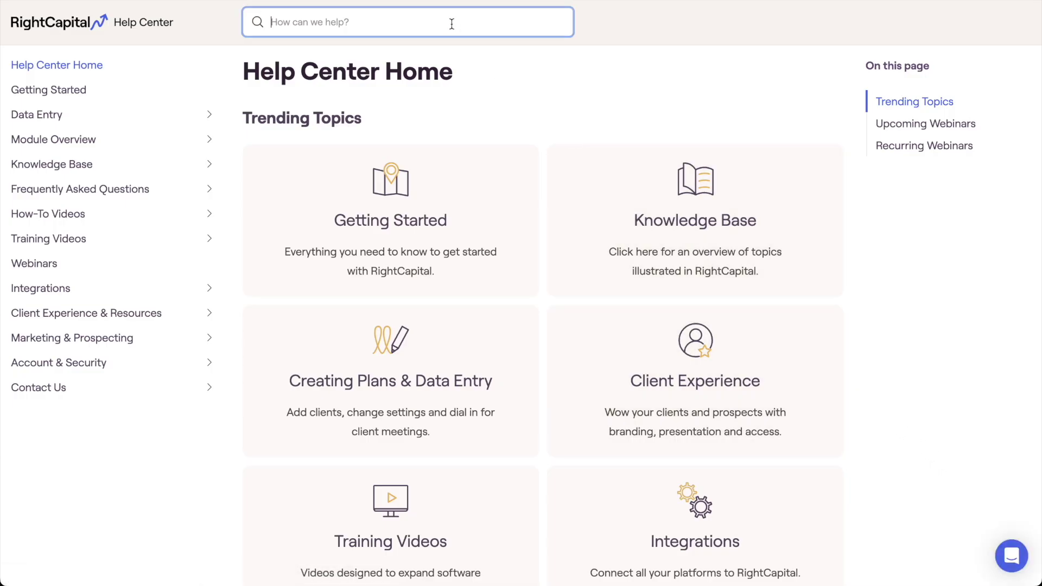
pyautogui.write('Methodology')
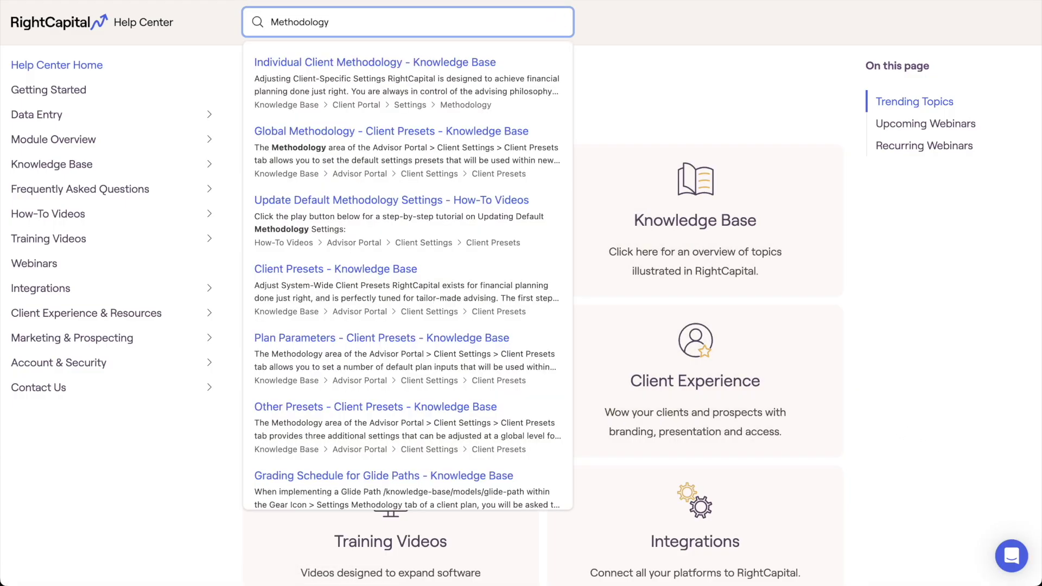
pyautogui.click(466, 61)
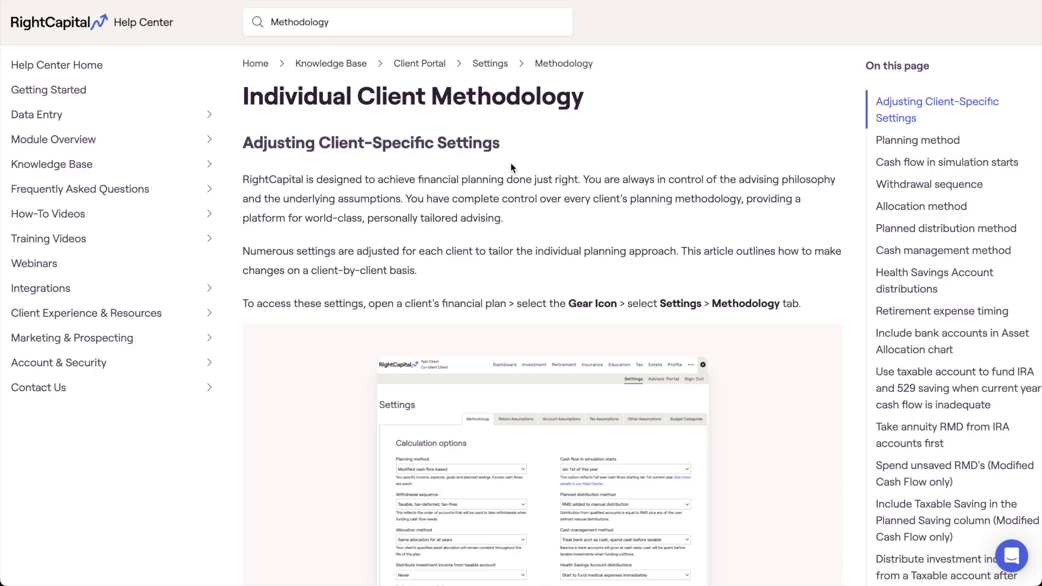
# Step: Open the Support page under Contact Us and highlight the support phone number in its Call section
pyautogui.click(168, 388)
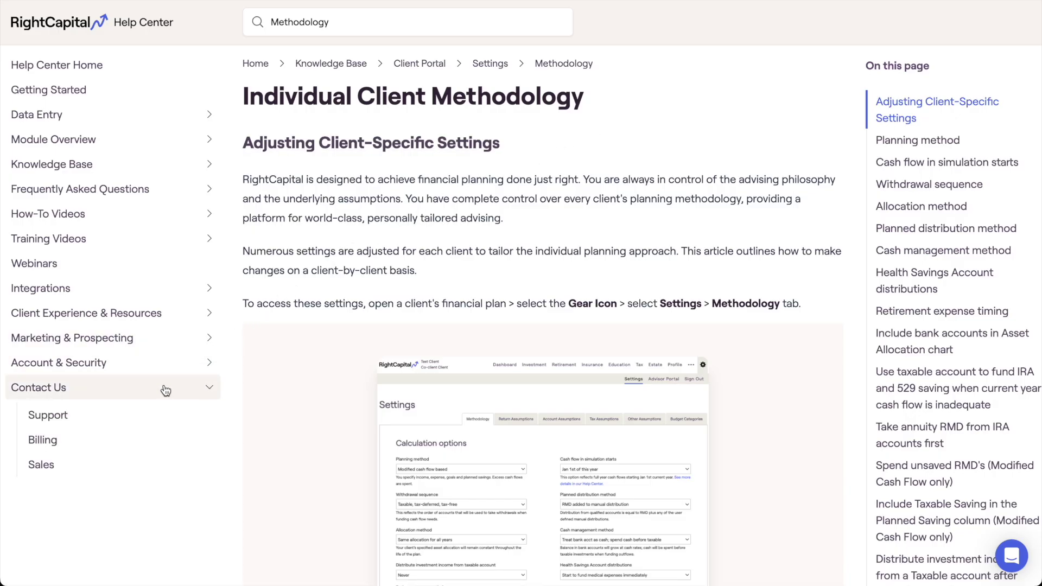
pyautogui.click(205, 417)
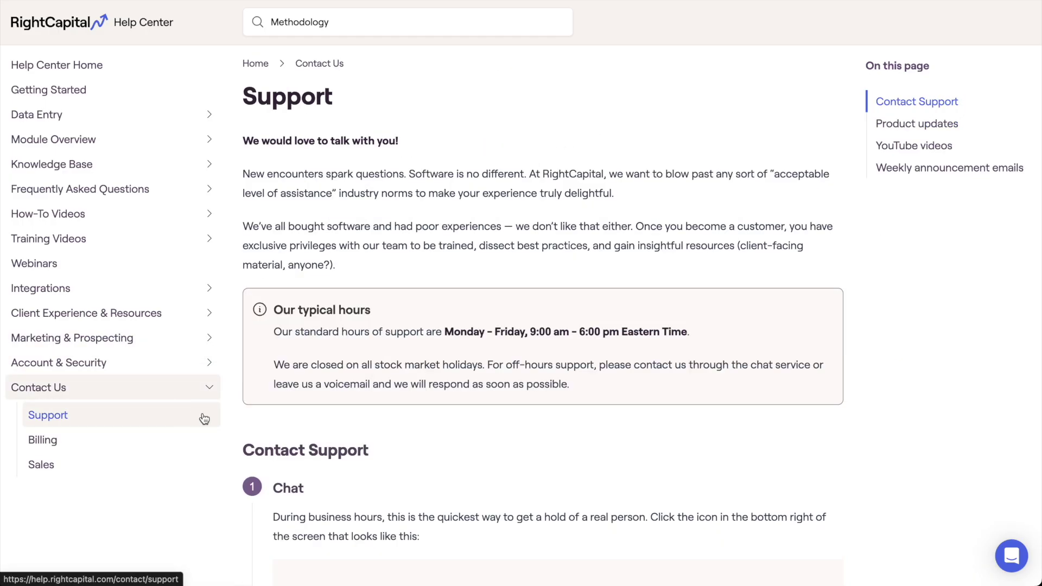
pyautogui.scroll(-5, 251, 422)
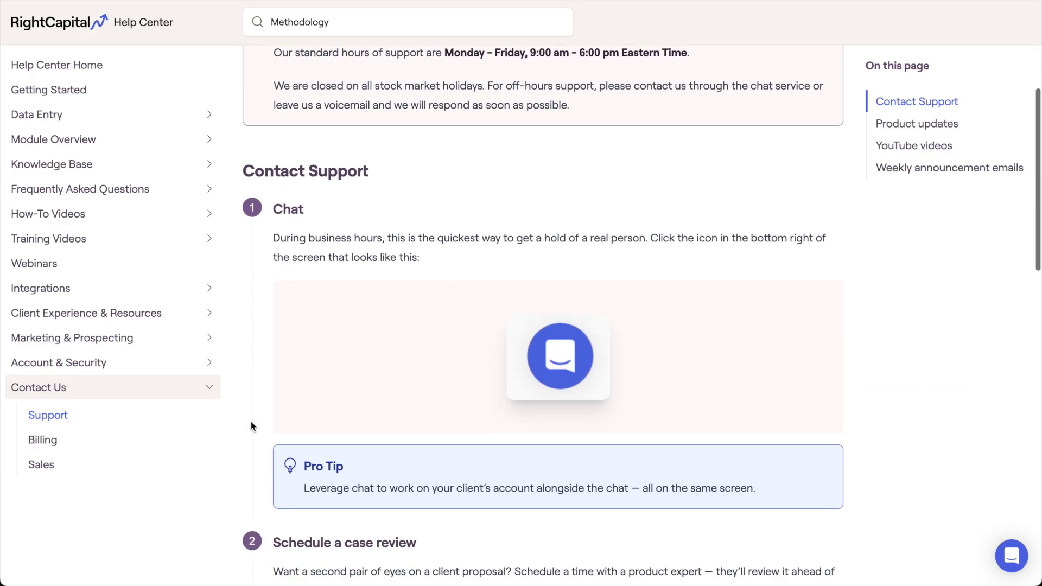
pyautogui.scroll(-6, 250, 421)
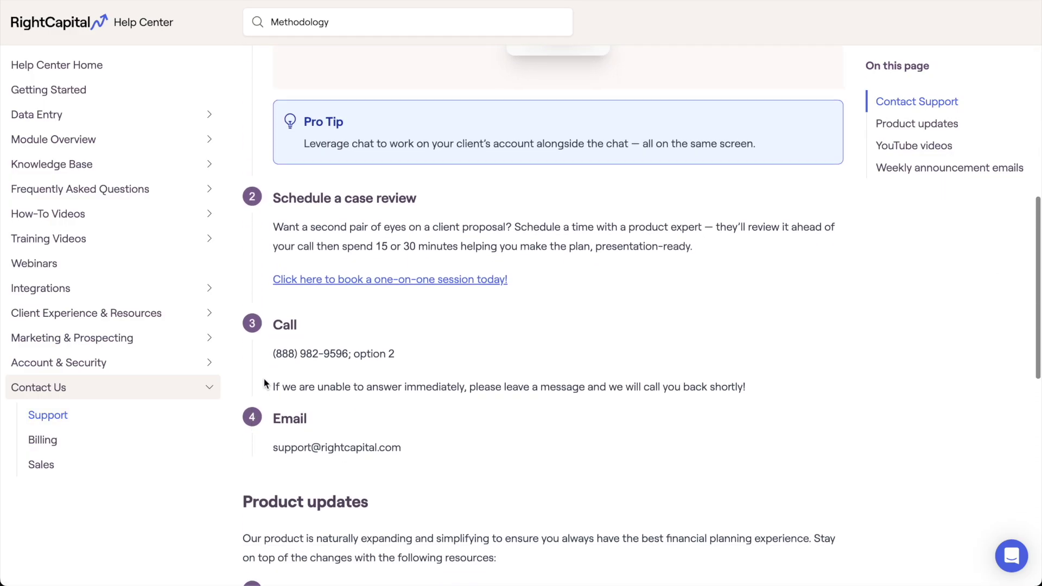
pyautogui.moveTo(272, 353); pyautogui.dragTo(402, 353)
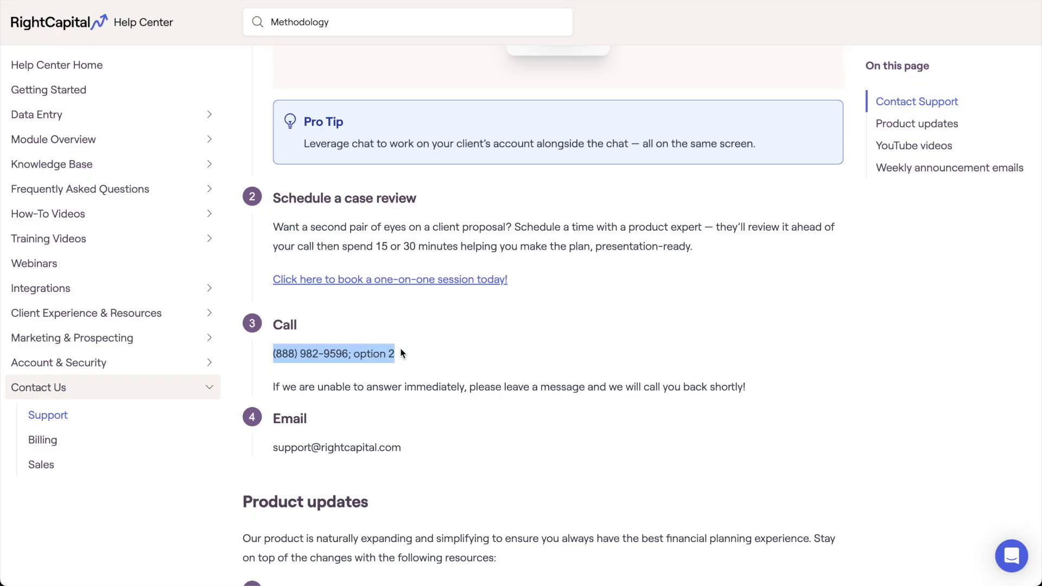